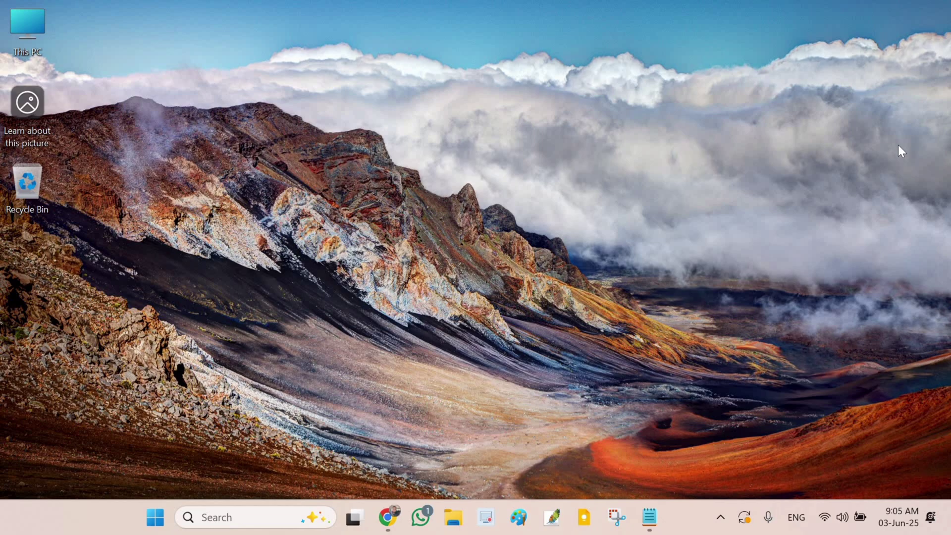
Step: Bring the Udyam Registration portal forward and scroll down to the MSME factsheet cards
left_click(386, 516)
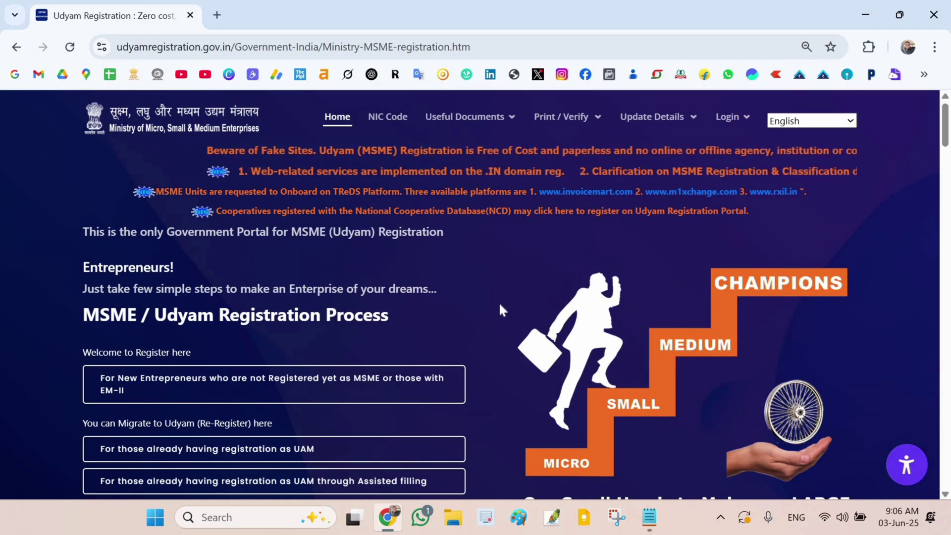
scroll(499, 320, "down", 3)
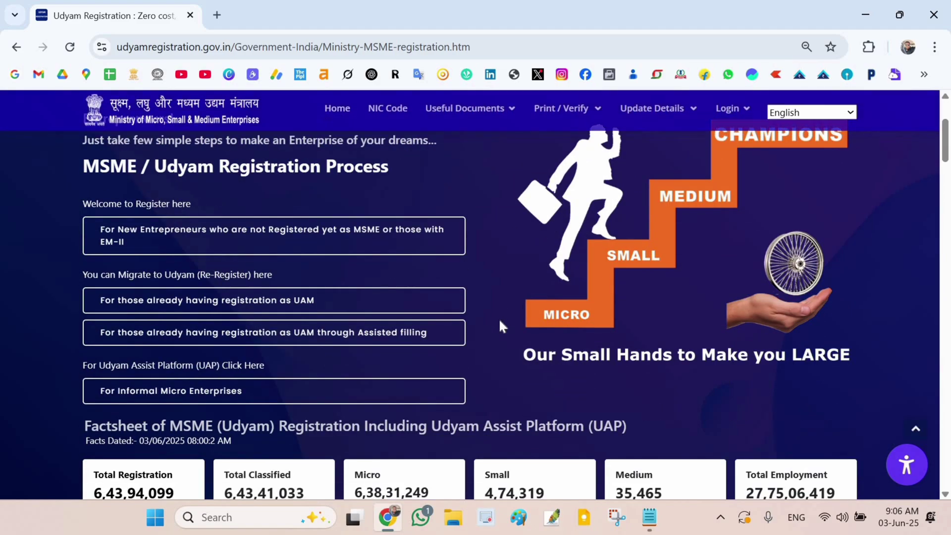
scroll(500, 320, "down", 2)
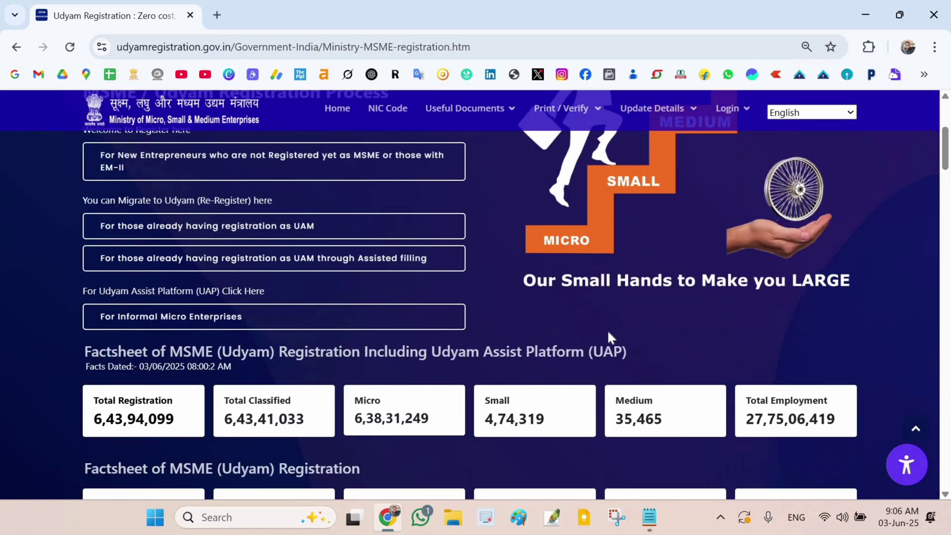
scroll(607, 329, "up", 2)
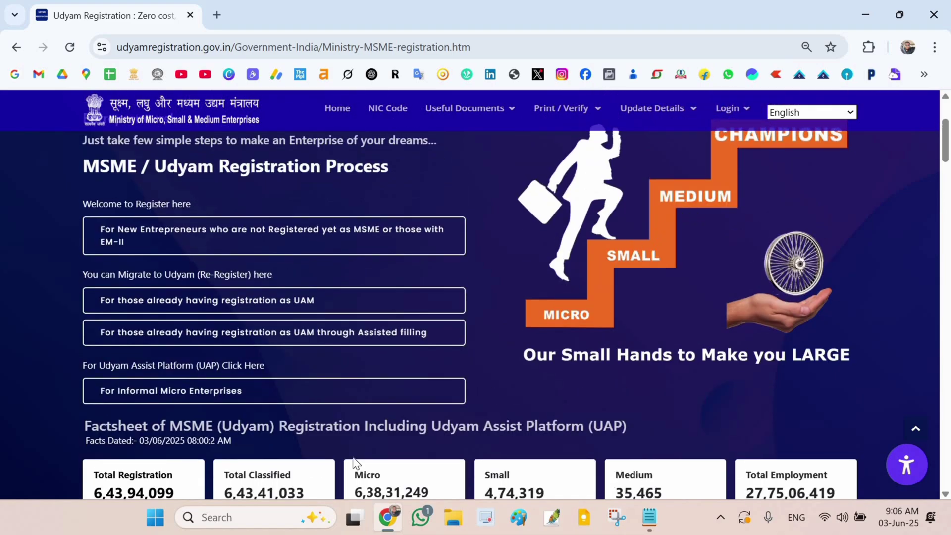
scroll(345, 415, "down", 3)
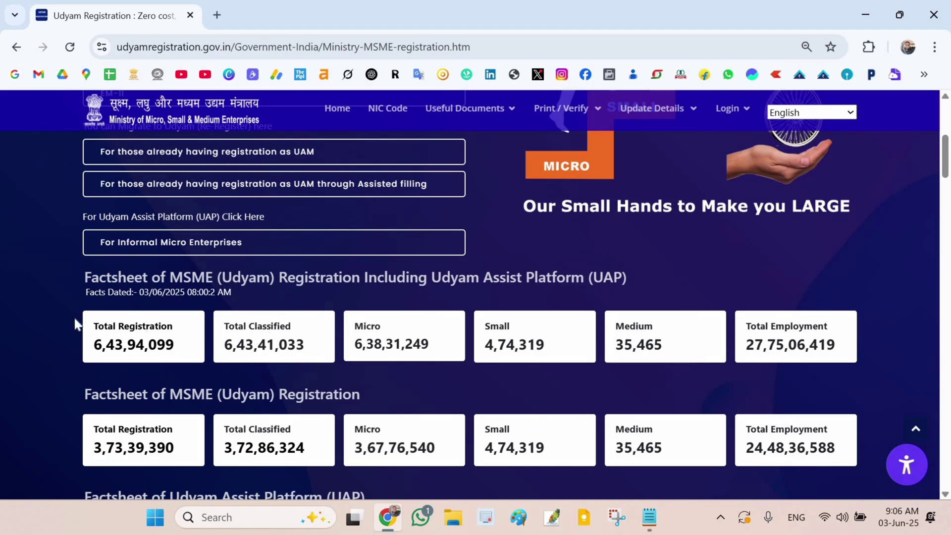
Step: Highlight the 6,43,94,099 Total Registration figures in the factsheet, then deselect them
left_click_drag(98, 327, 693, 375)
left_click(231, 323)
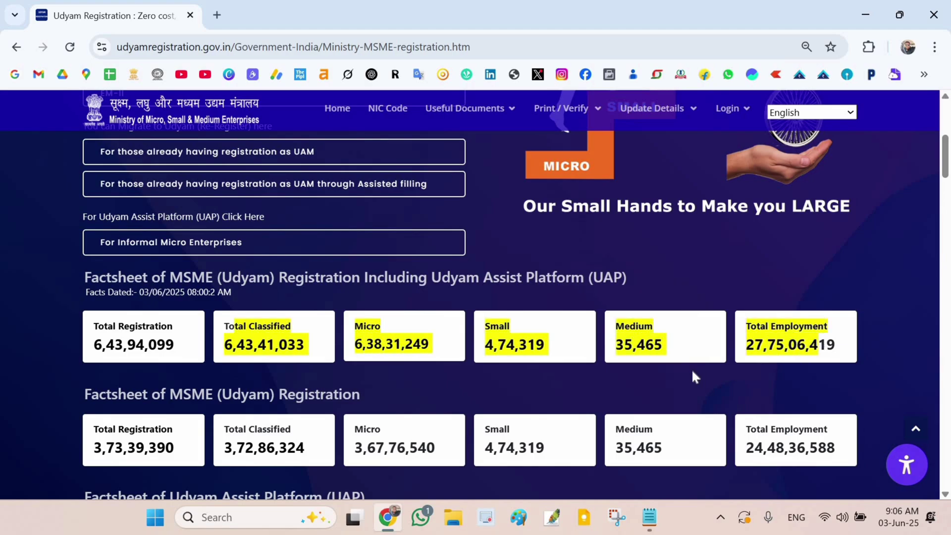
left_click(383, 395)
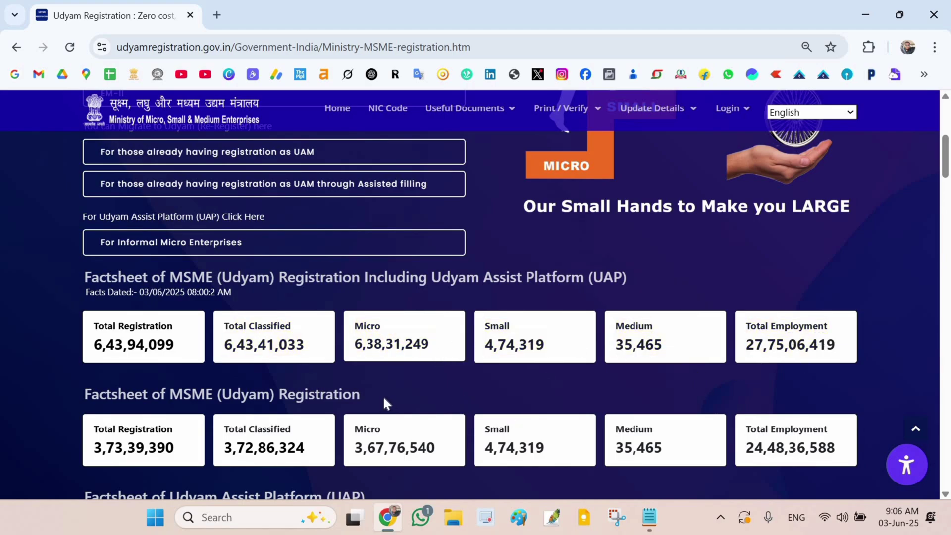
scroll(392, 377, "down", 3)
Step: Scroll past Important to Know to the Definition of MSMEs investment and turnover table
scroll(424, 348, "down", 5)
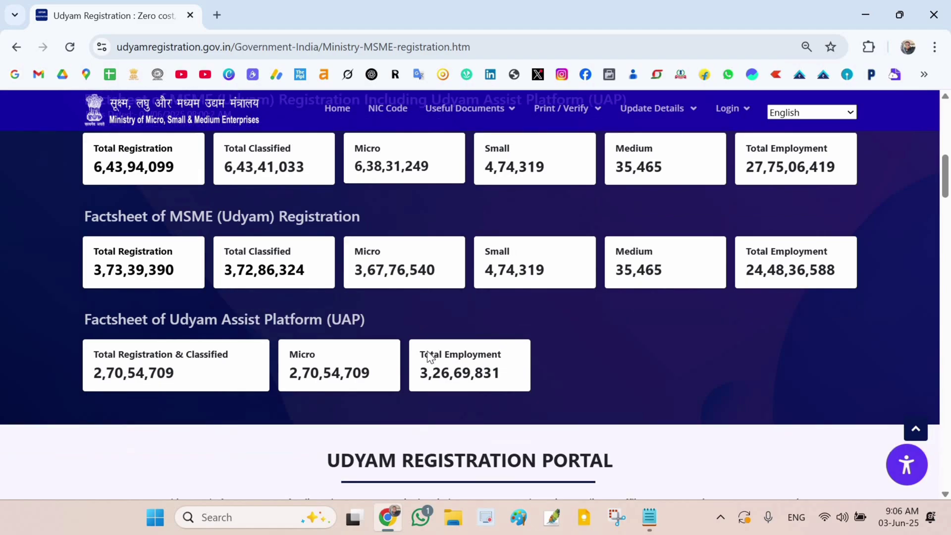
scroll(442, 364, "down", 3)
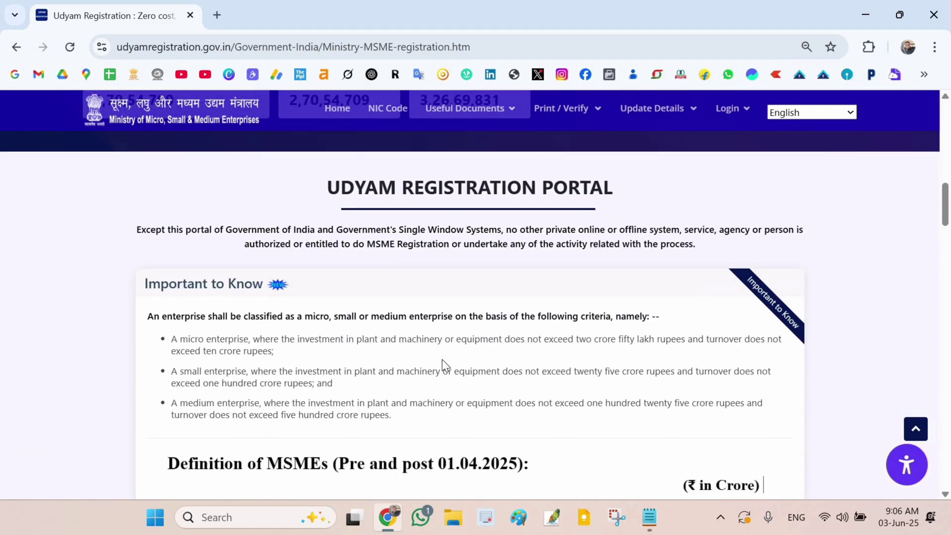
scroll(513, 355, "down", 2)
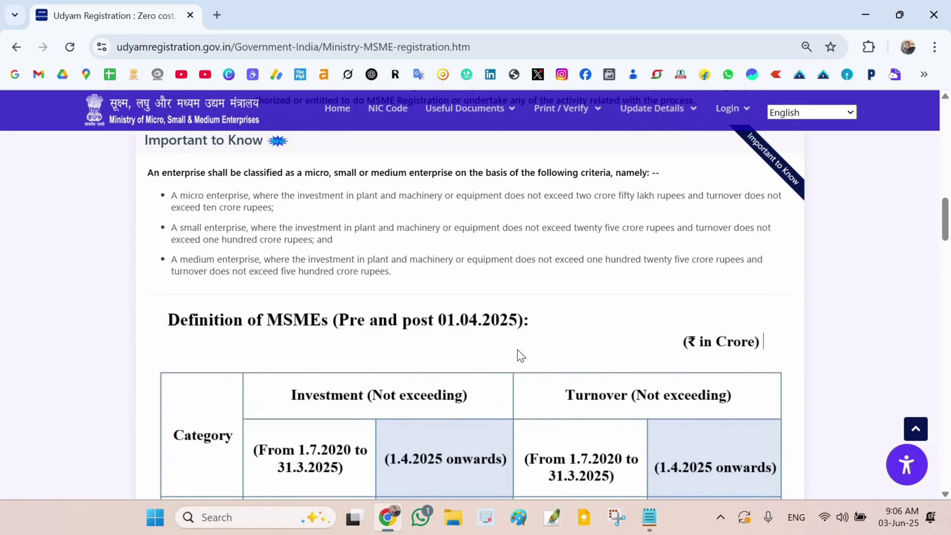
scroll(518, 349, "down", 2)
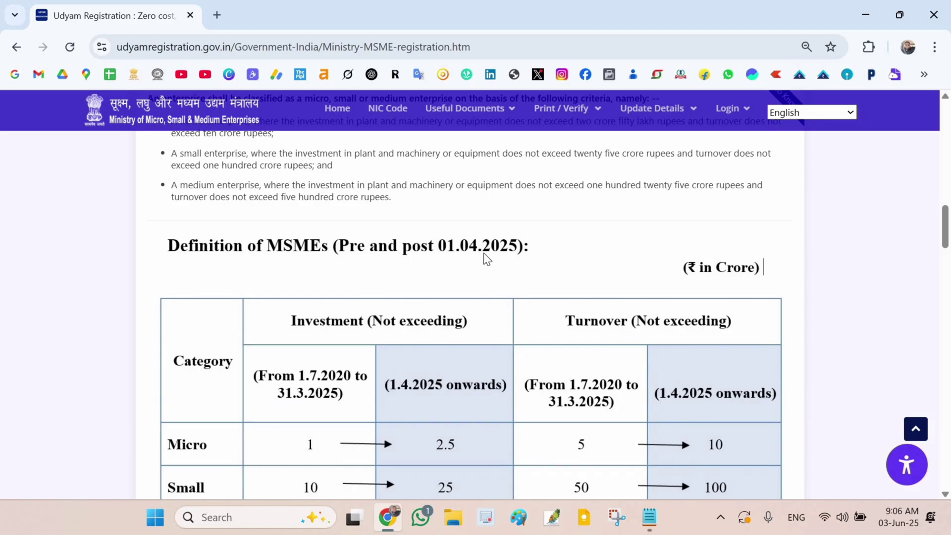
scroll(272, 381, "down", 2)
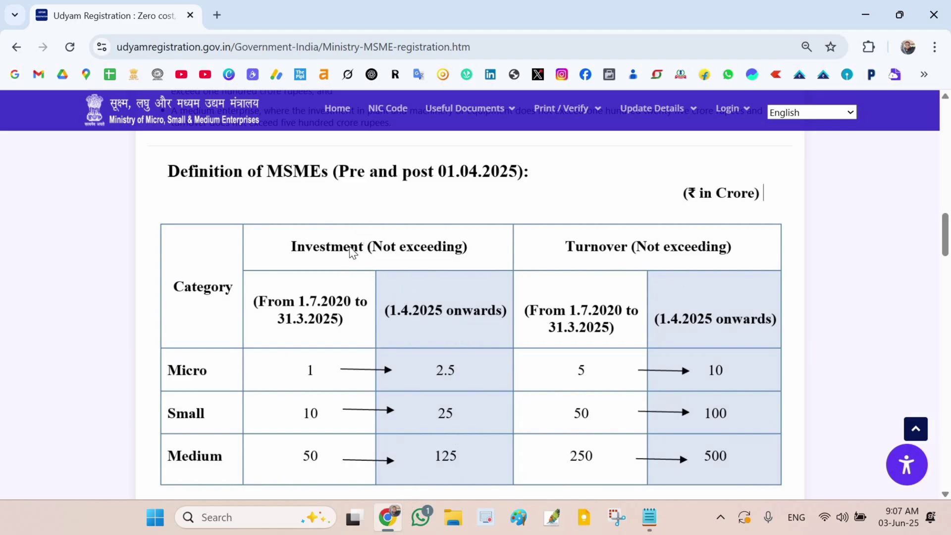
left_click_drag(342, 249, 193, 387)
left_click_drag(947, 250, 948, 253)
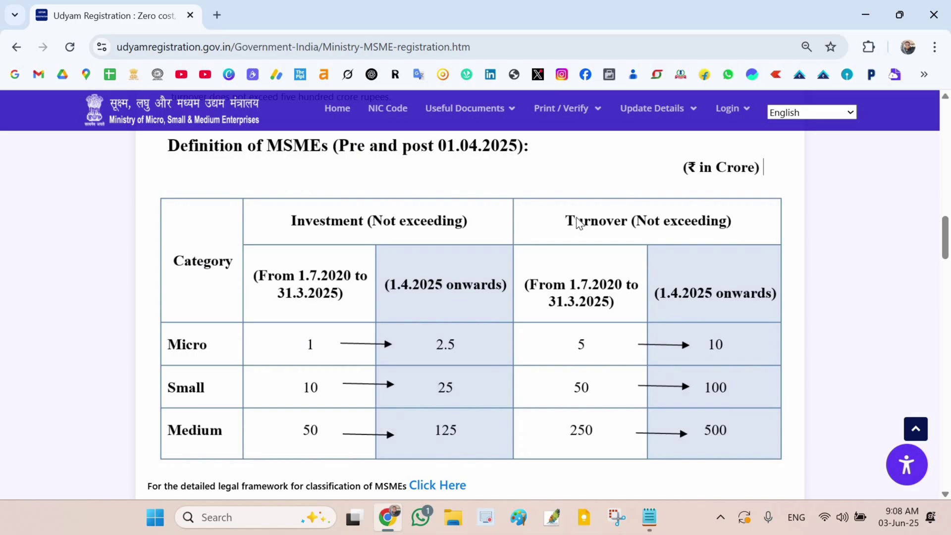
left_click_drag(659, 223, 597, 229)
Step: Read through the Must Know and Must Follow rules, then return to the registration options at the top
scroll(419, 392, "down", 5)
scroll(418, 394, "down", 1)
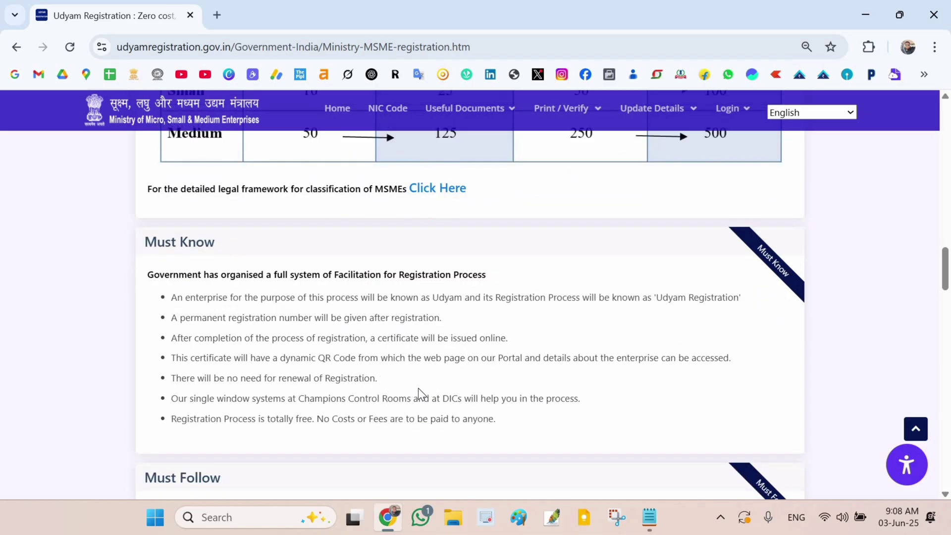
scroll(420, 390, "down", 10)
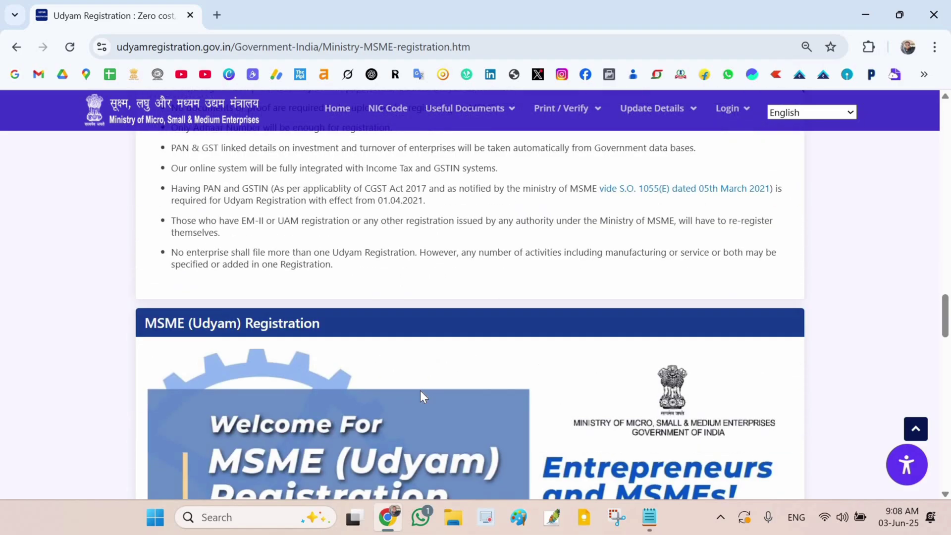
scroll(420, 390, "down", 13)
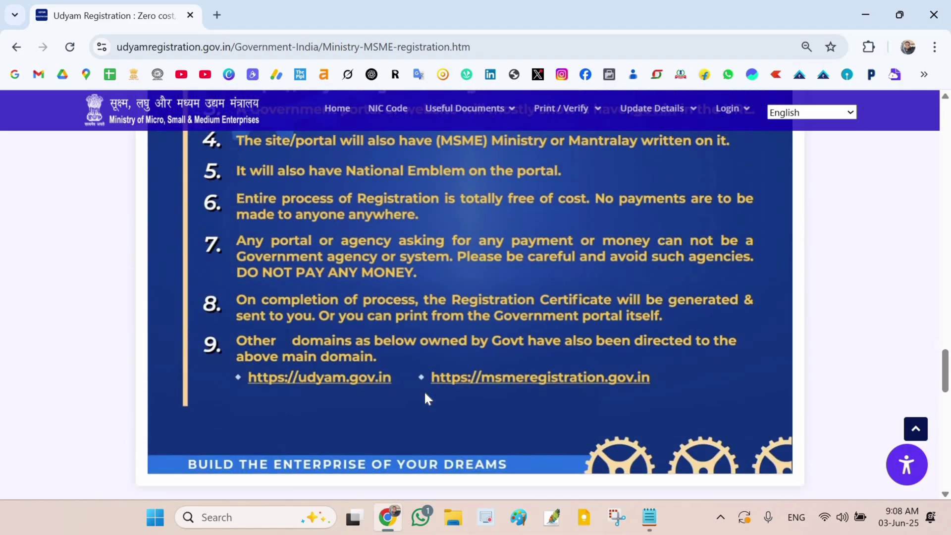
scroll(429, 391, "up", 7)
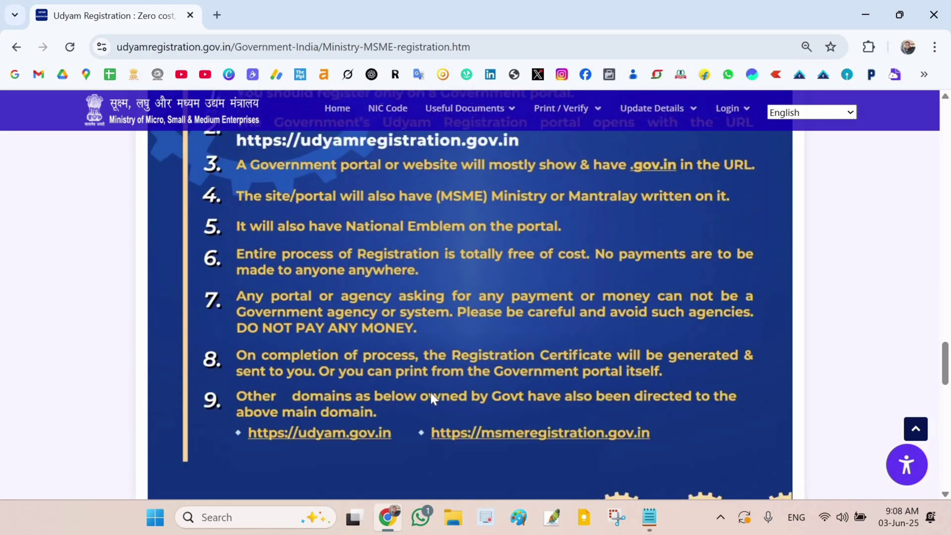
scroll(446, 390, "up", 3)
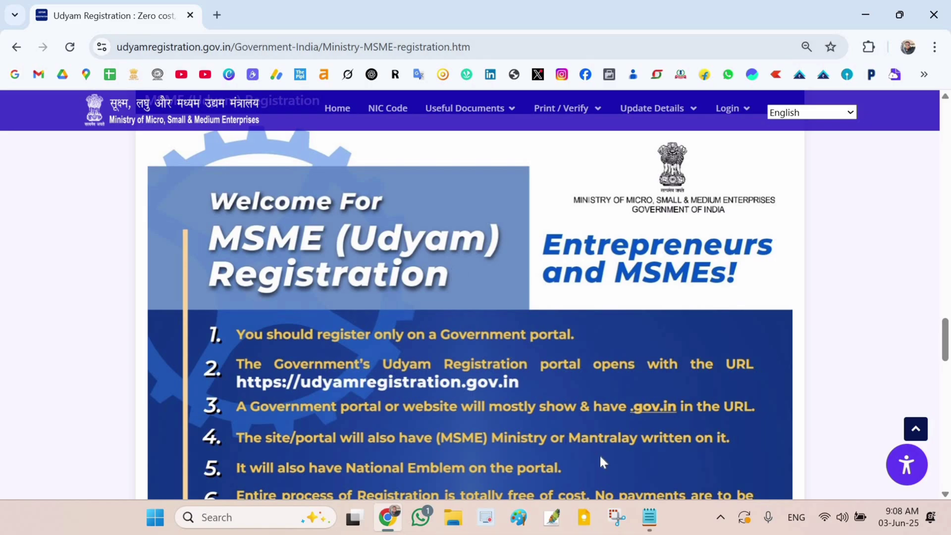
scroll(542, 399, "down", 5)
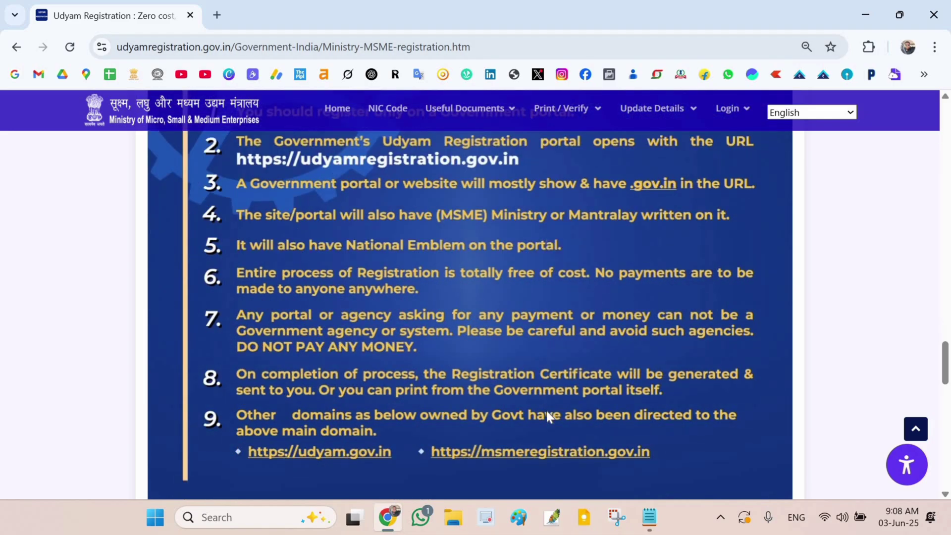
scroll(546, 411, "down", 3)
scroll(546, 412, "down", 3)
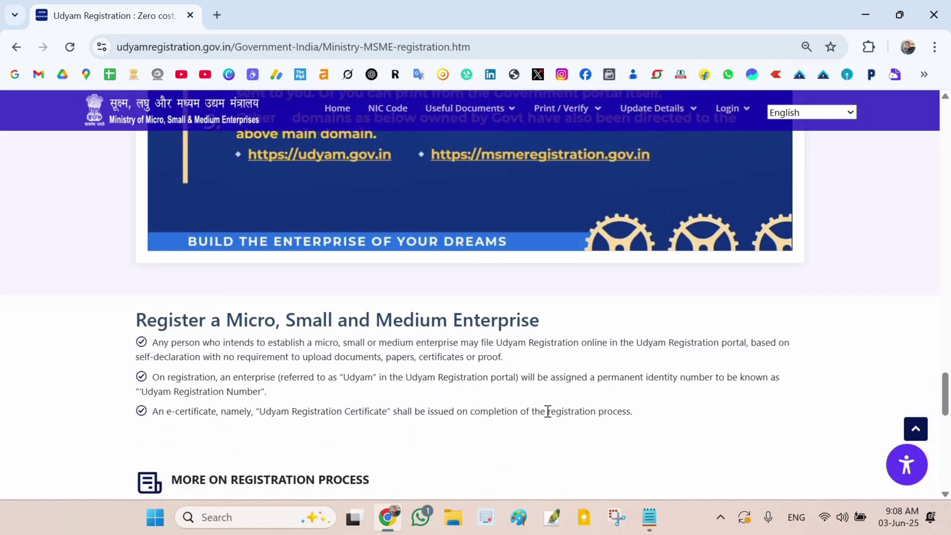
scroll(548, 411, "down", 5)
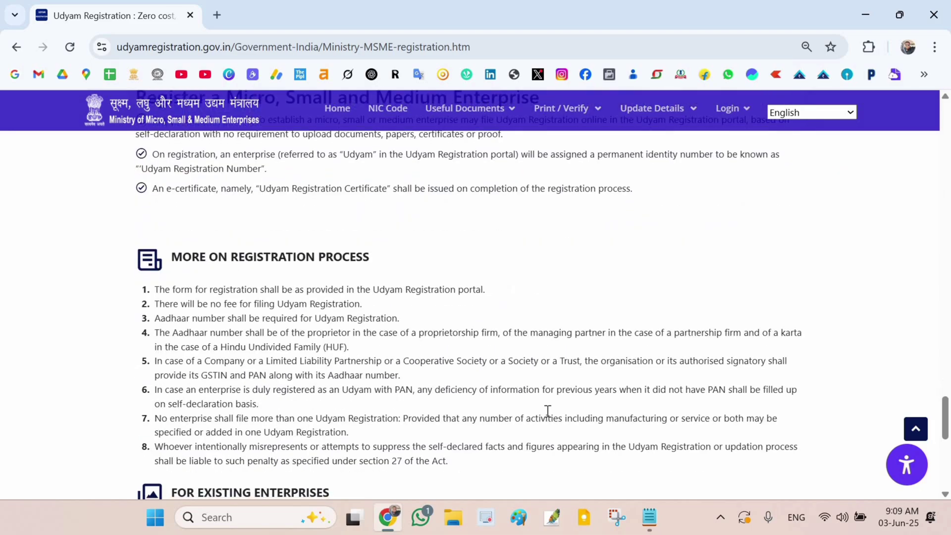
scroll(487, 394, "down", 6)
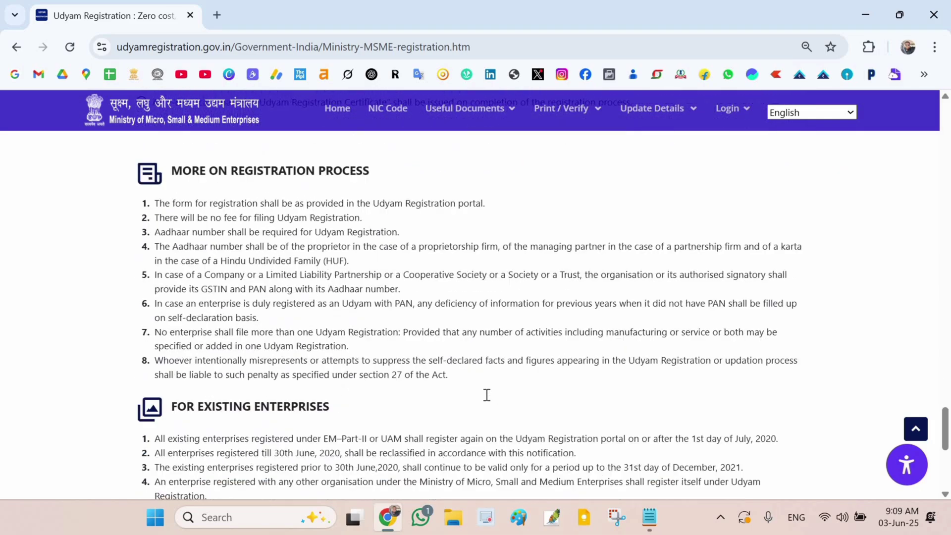
scroll(487, 396, "up", 13)
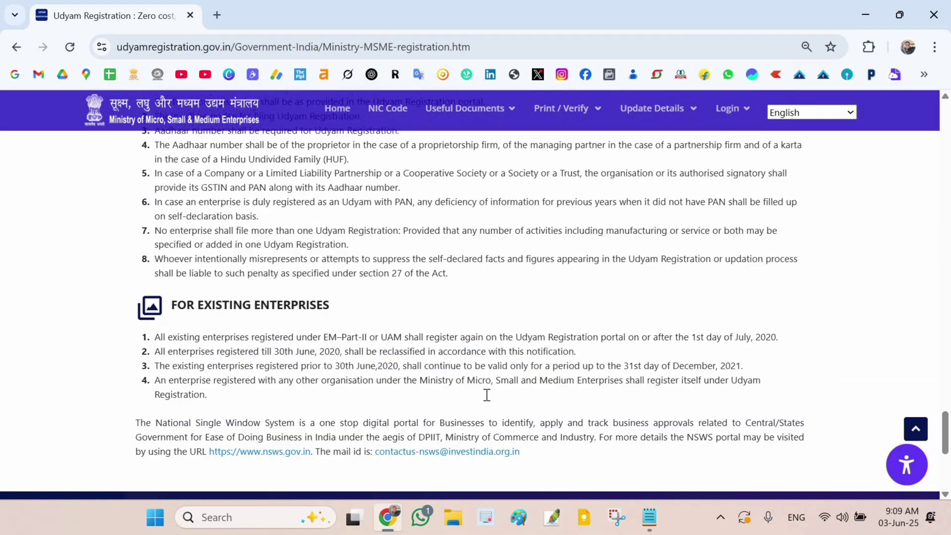
scroll(487, 395, "up", 10)
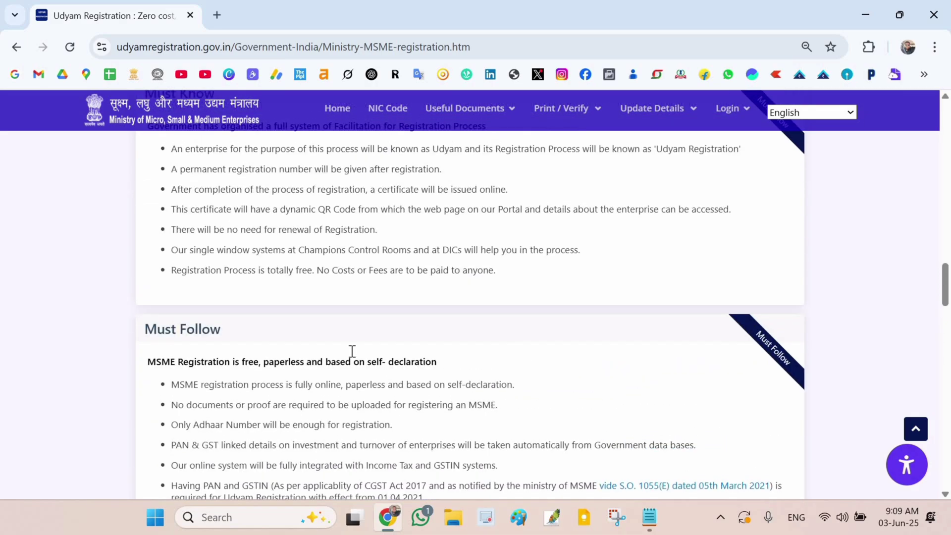
scroll(425, 332, "up", 5)
scroll(466, 329, "up", 20)
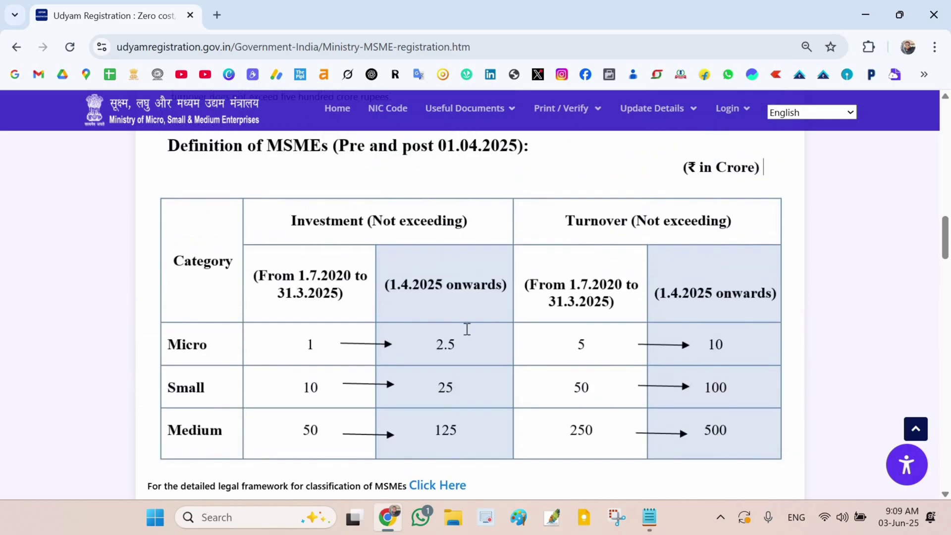
scroll(468, 335, "up", 6)
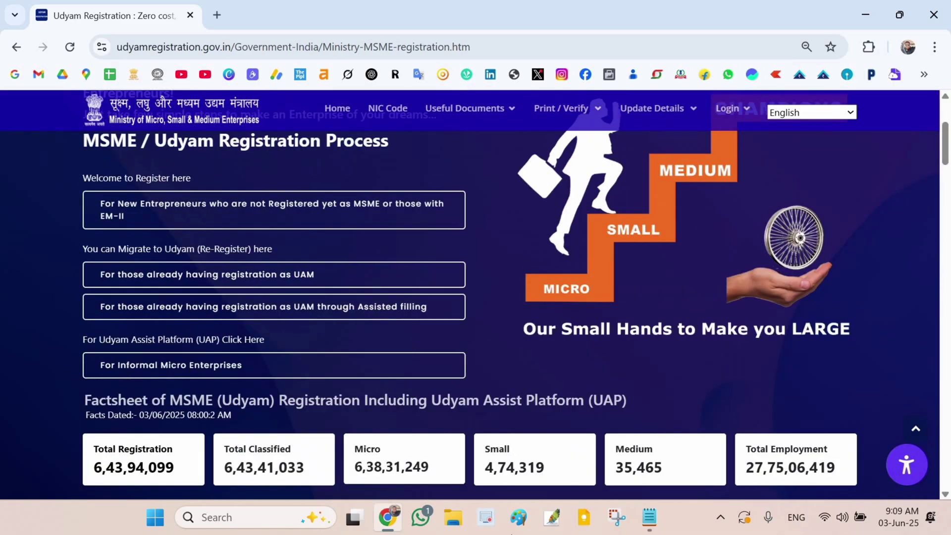
Step: Bring the 'Udyam Registration Benefits' note in Notepad to the front
left_click(651, 519)
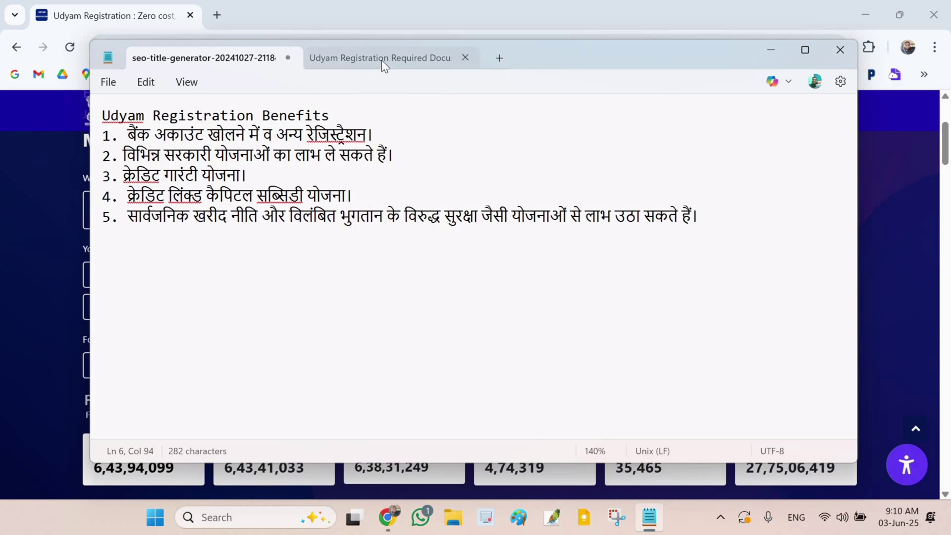
Step: Switch to the 'Udyam Registration Required Documents' note in Notepad
key("ctrl+Tab")
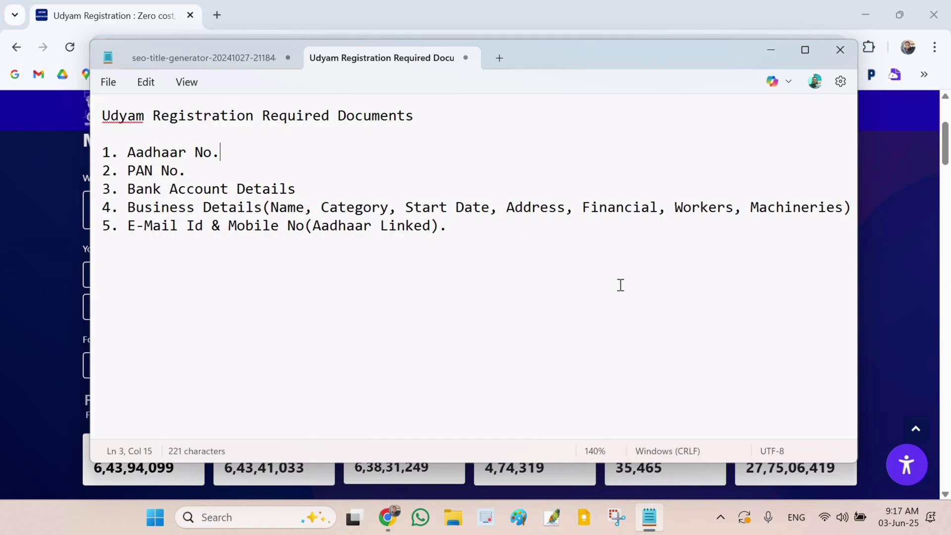
Step: Switch back to Chrome and start a new Google search in a fresh tab
left_click(387, 524)
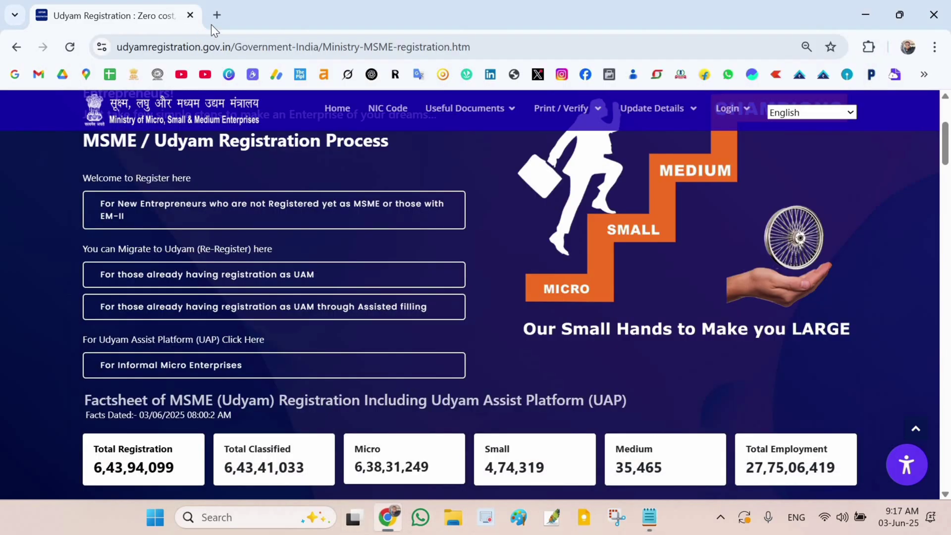
left_click(191, 16)
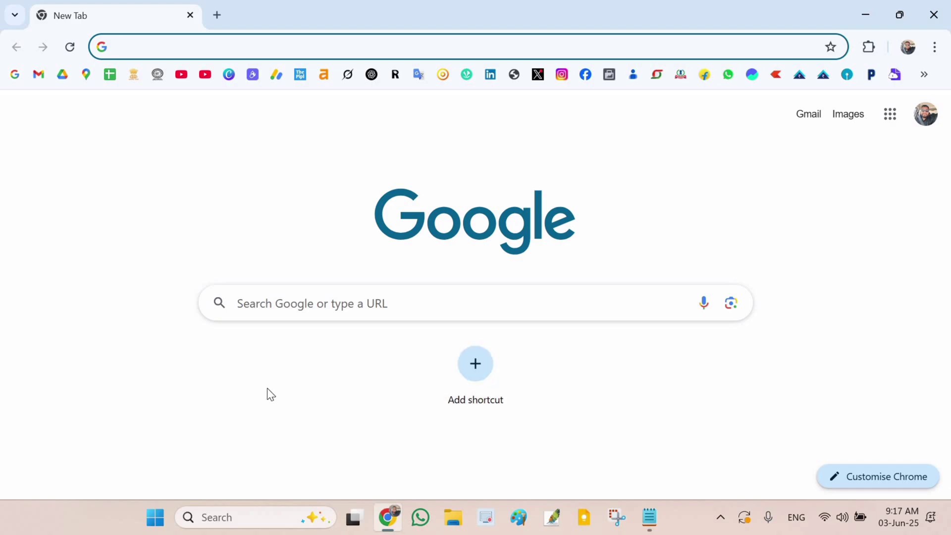
left_click(317, 308)
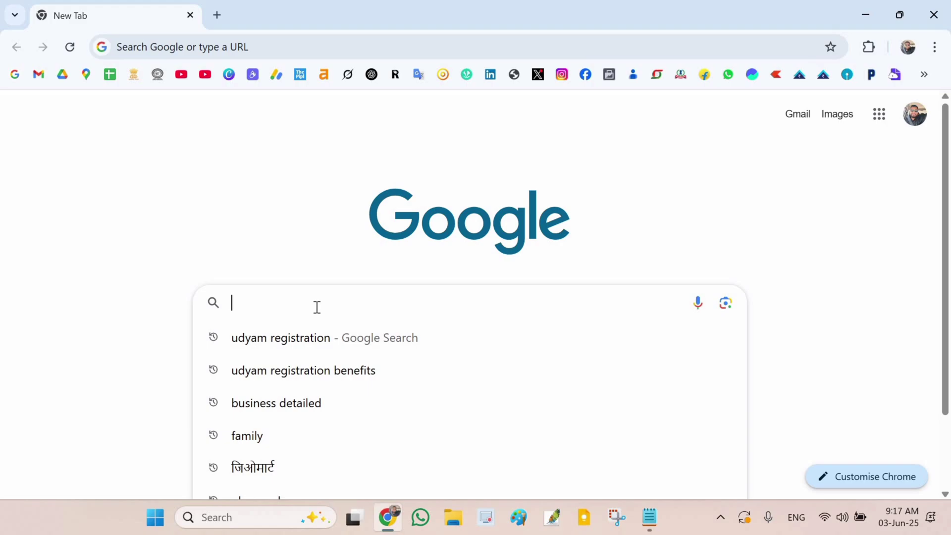
Step: Search Google for 'udyam registration' and locate the official udyamregistration.gov.in result
type("udyam")
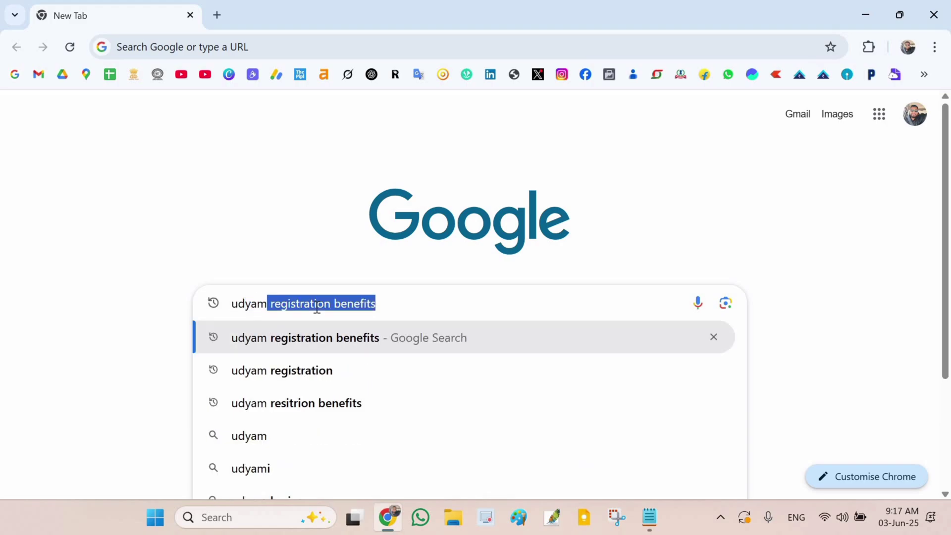
type(" te")
key("BackSpace")
key("BackSpace")
key("BackSpace")
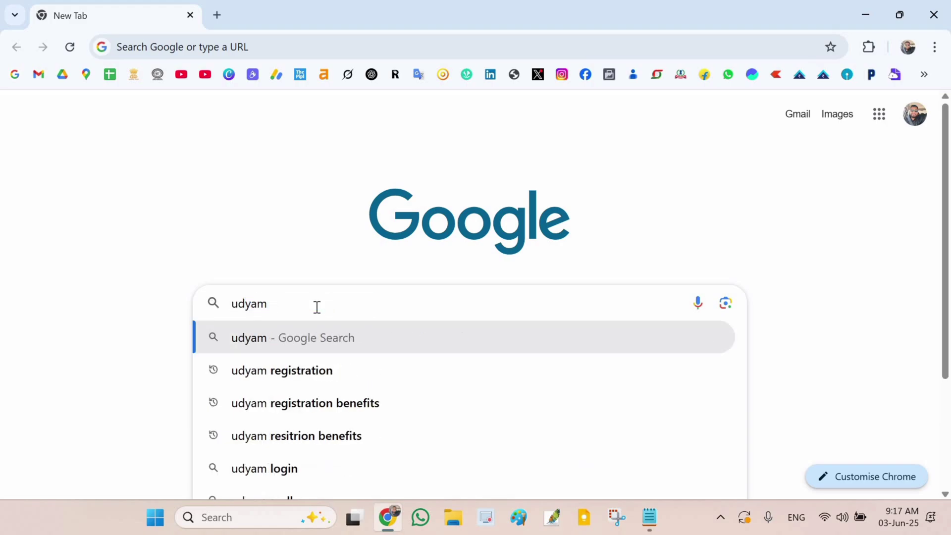
type("re")
key("Right")
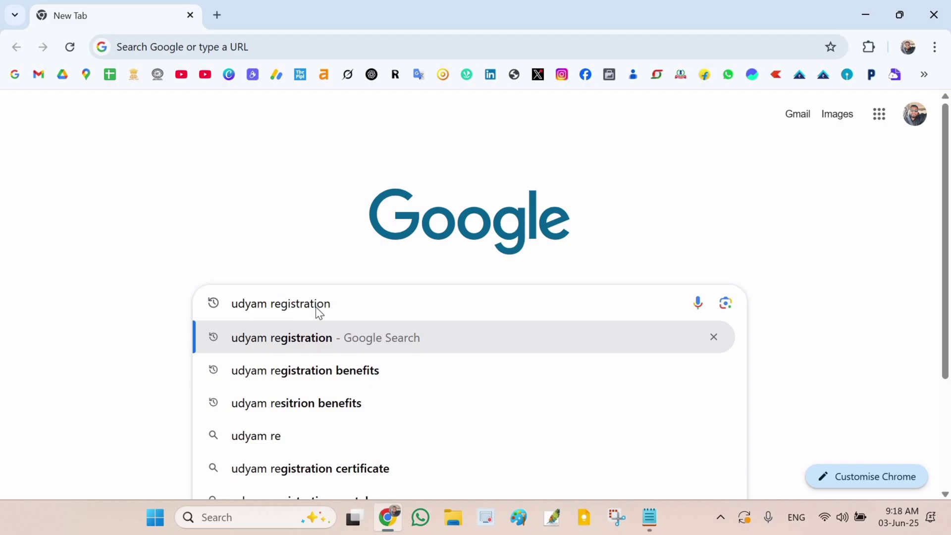
key("Return")
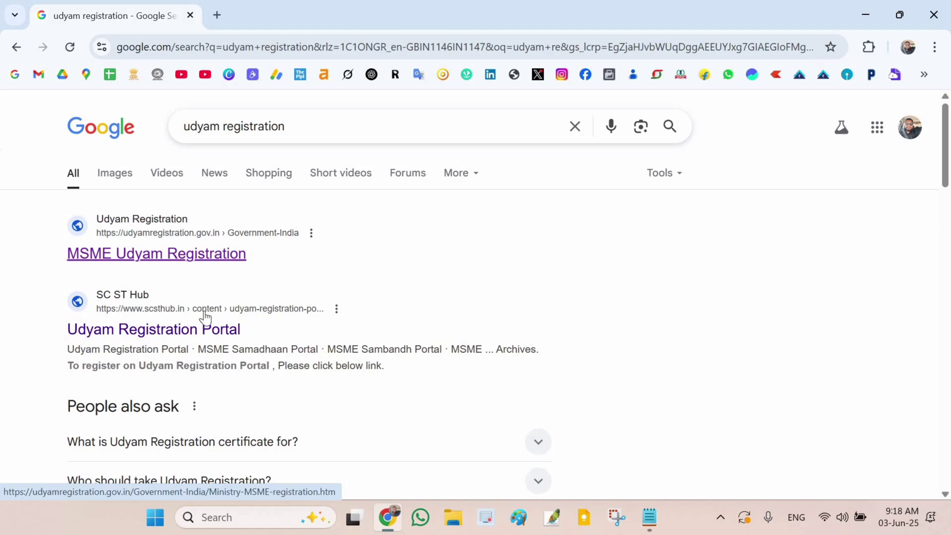
scroll(244, 425, "down", 10)
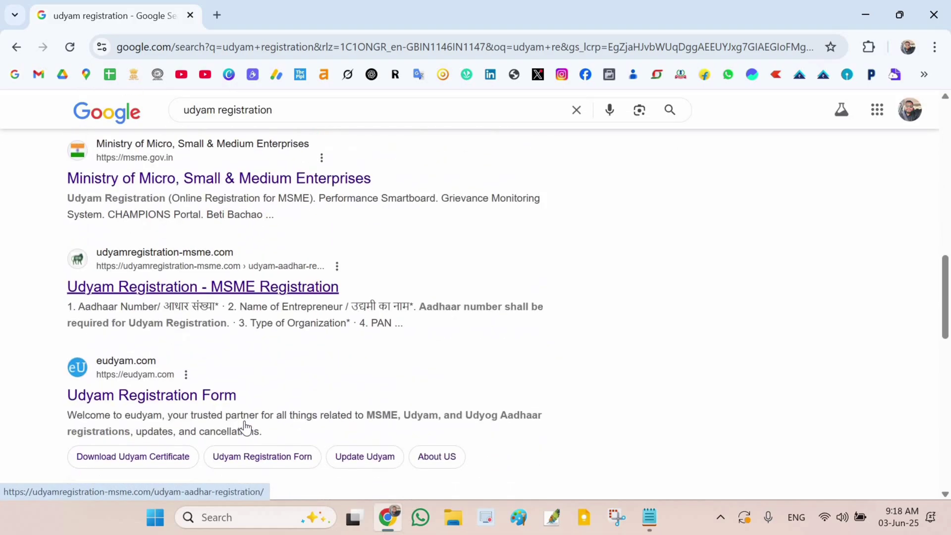
scroll(245, 427, "up", 15)
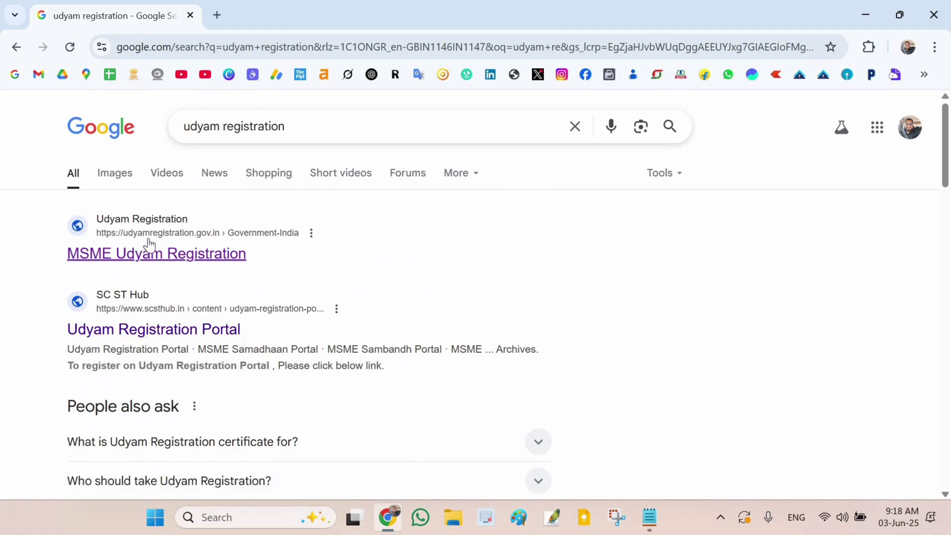
Step: Open the 'MSME Udyam Registration' result at udyamregistration.gov.in
left_click(201, 262)
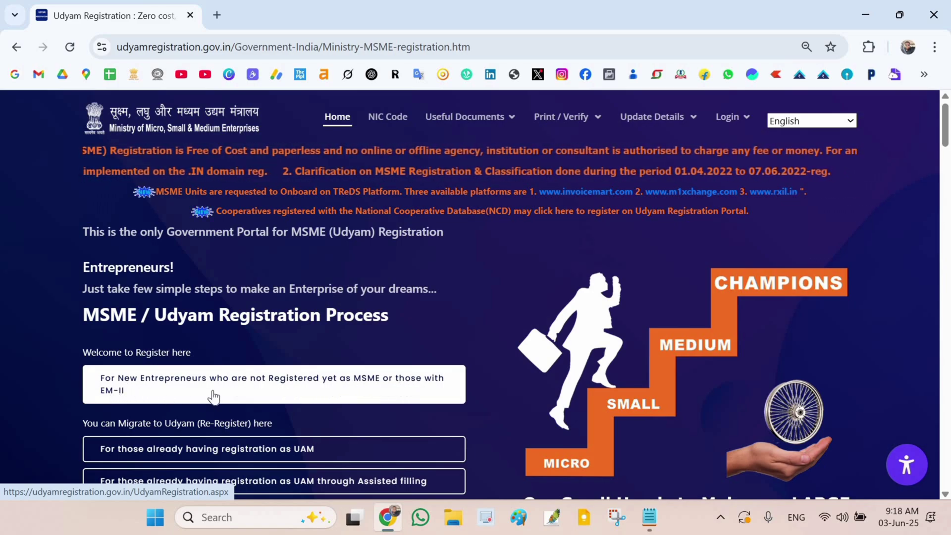
Step: Start the For New Entrepreneurs form with the Aadhaar number and name, and request an OTP
left_click(269, 385)
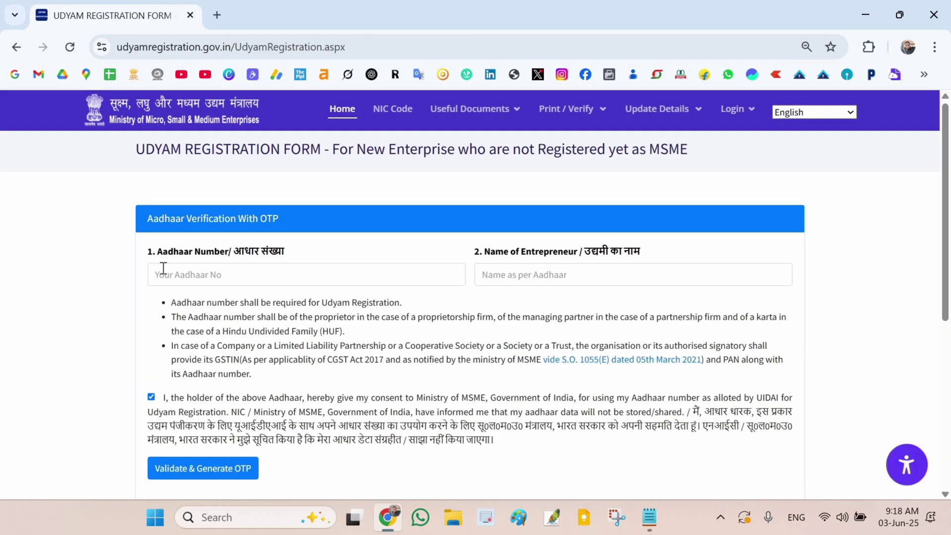
left_click(205, 276)
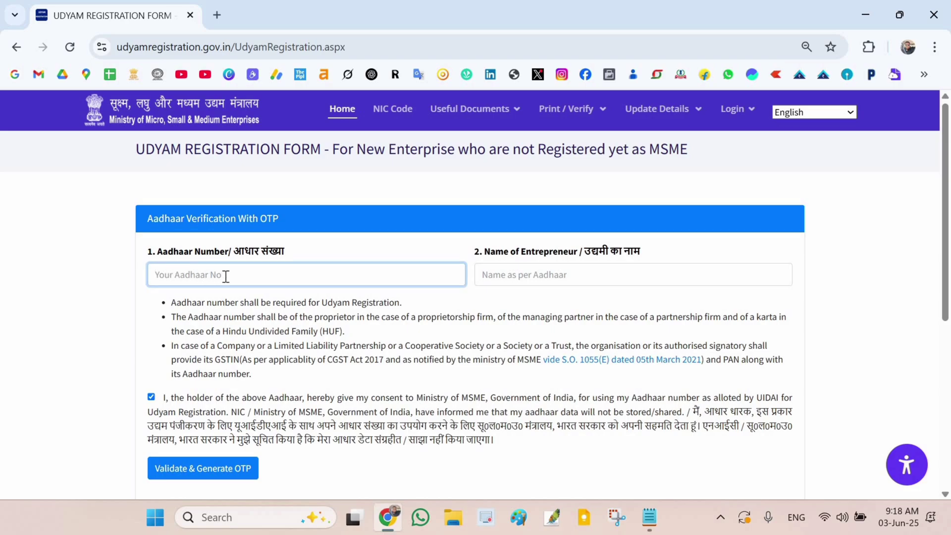
left_click(529, 277)
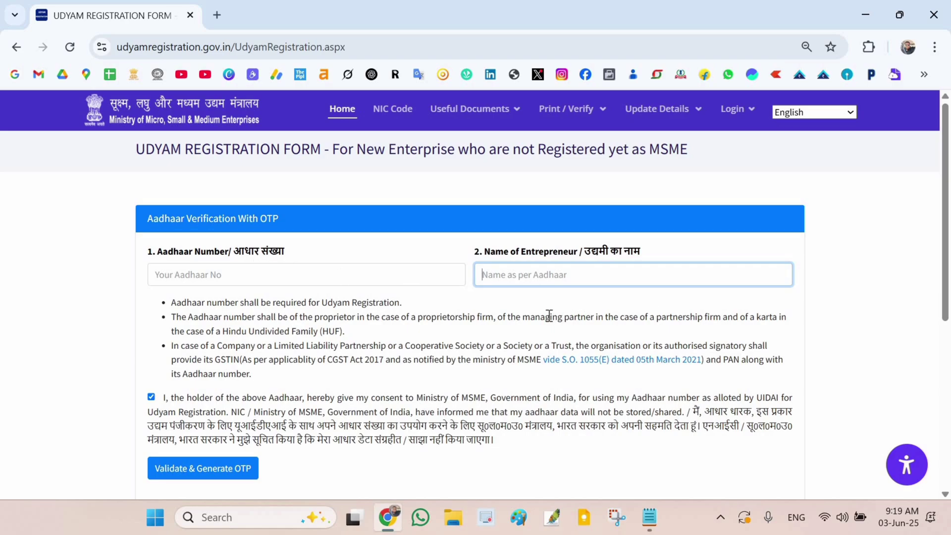
scroll(547, 315, "down", 1)
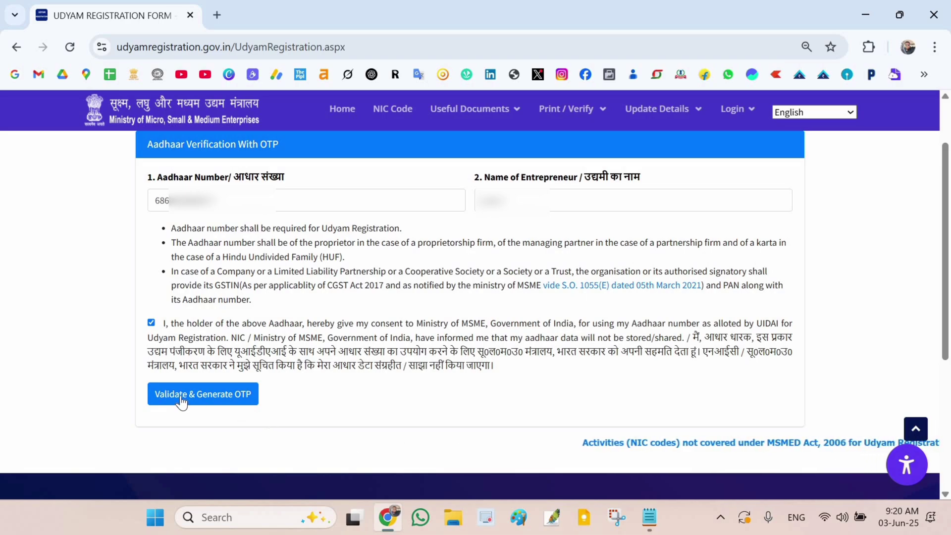
left_click(204, 400)
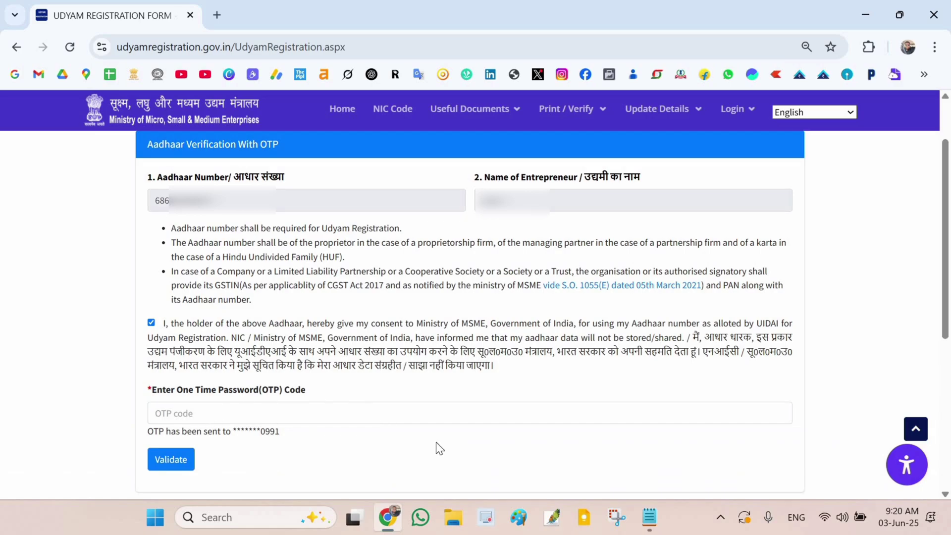
Step: Enter the received OTP code and validate the Aadhaar
key("Tab")
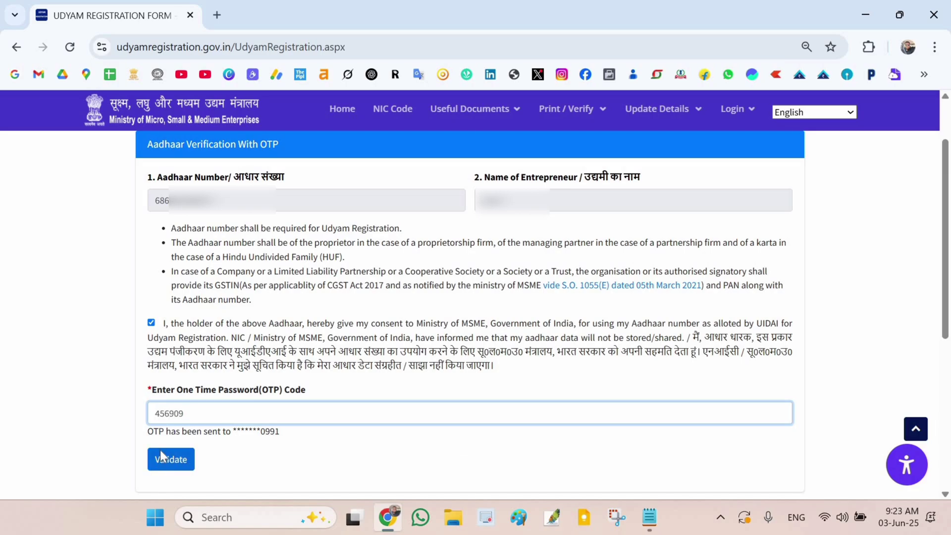
left_click(159, 450)
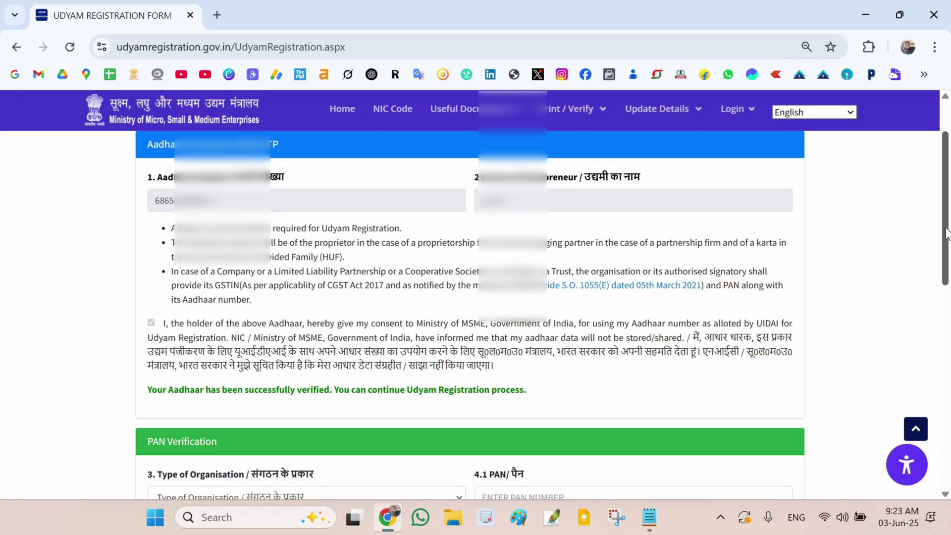
Step: Verify the PAN as '7. Self Help Group' with PAN, holder name, date of birth and consent
scroll(949, 258, "down", 3)
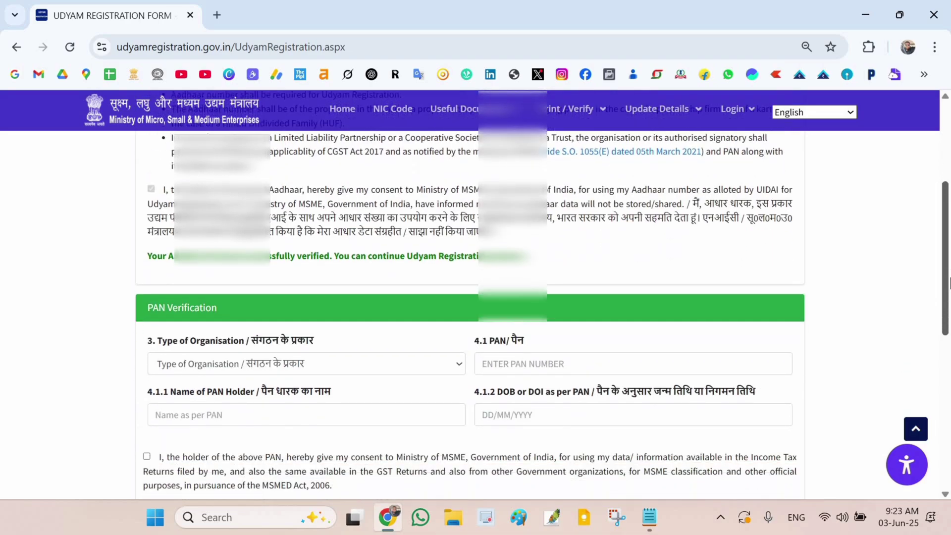
scroll(949, 283, "down", 1)
scroll(949, 285, "down", 2)
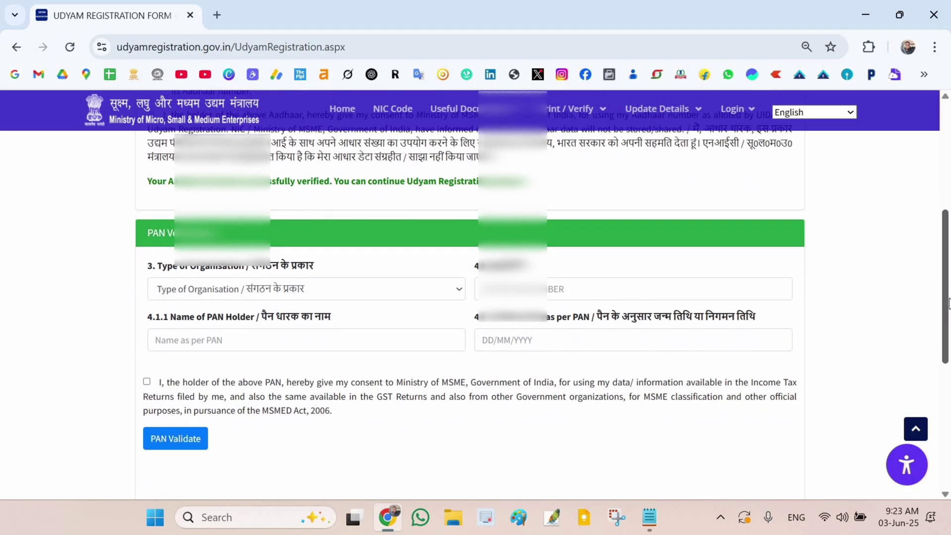
scroll(276, 293, "down", 1)
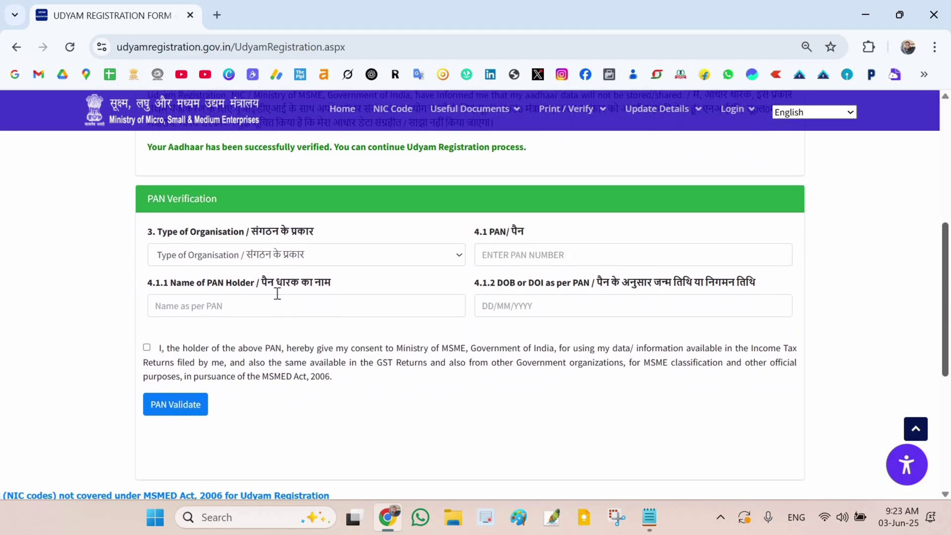
left_click(297, 254)
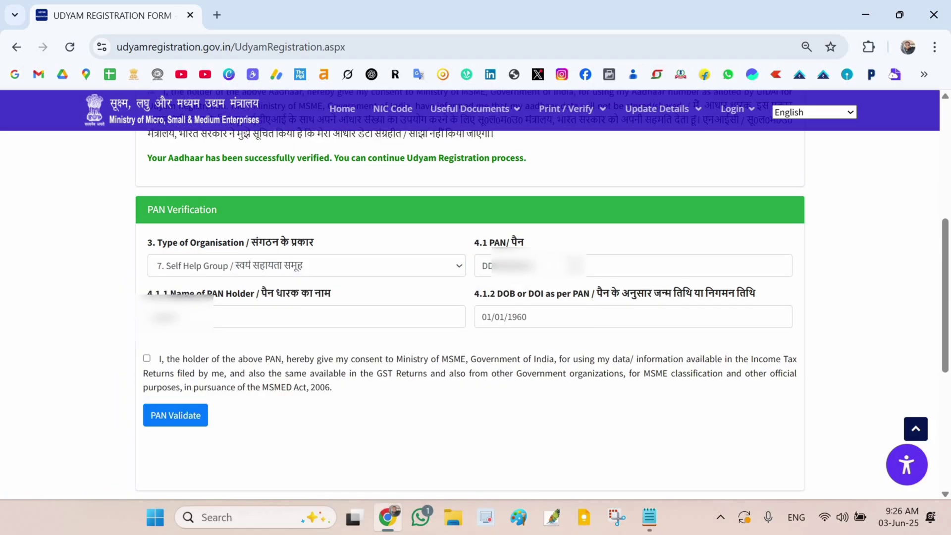
left_click(597, 270)
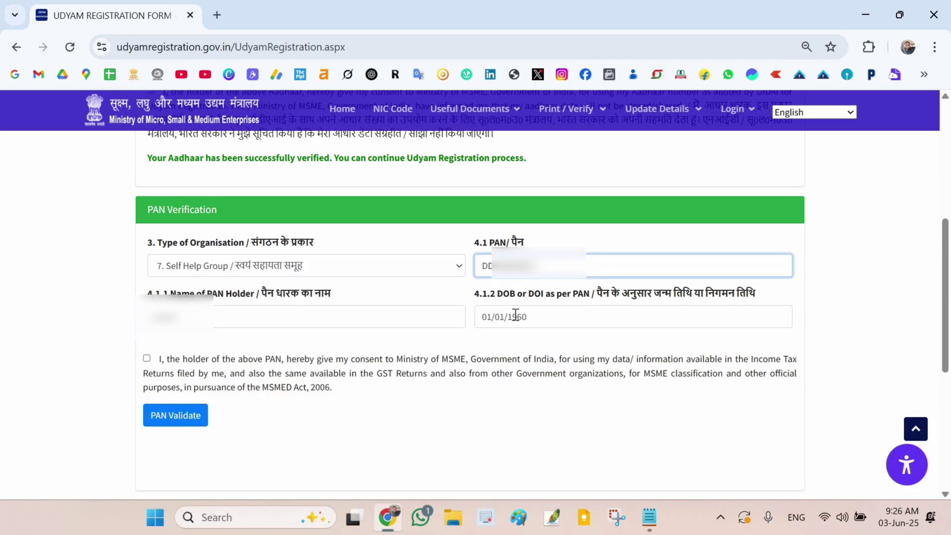
left_click(240, 321)
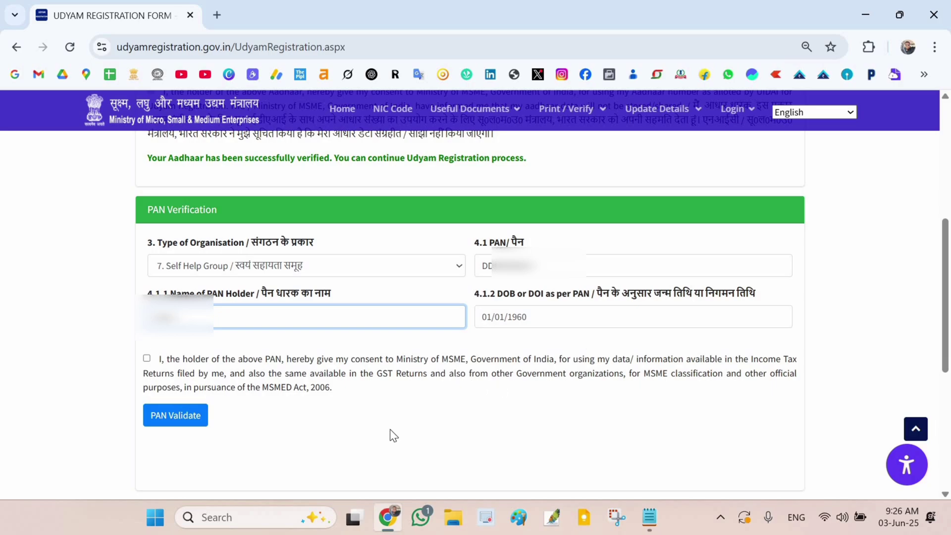
left_click(147, 358)
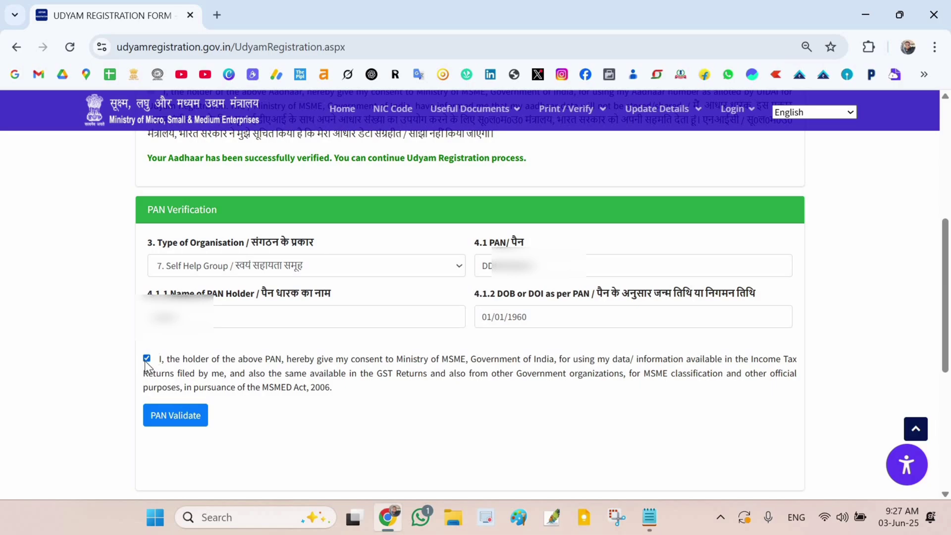
left_click(183, 423)
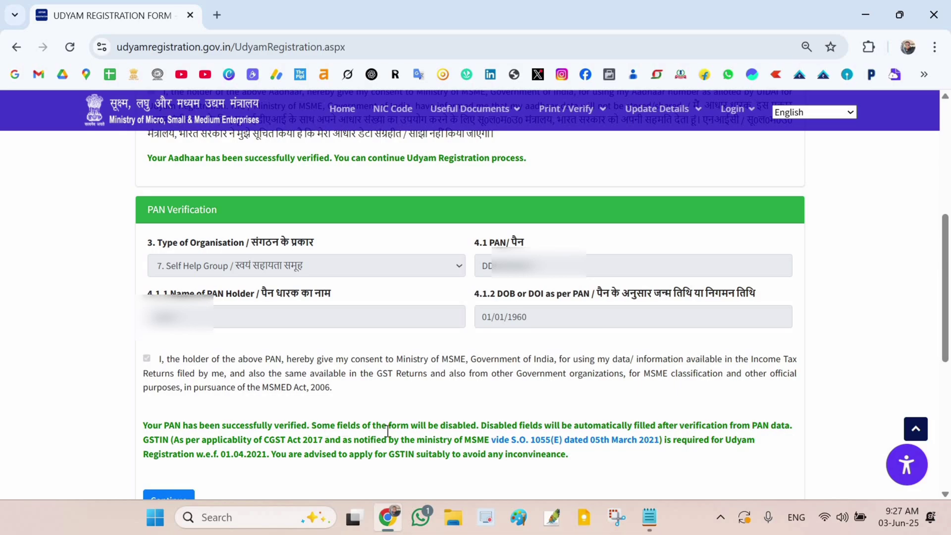
Step: Continue past the ITR question, answer No to 'Do you have GSTIN?', and reach the contact section
scroll(366, 430, "down", 3)
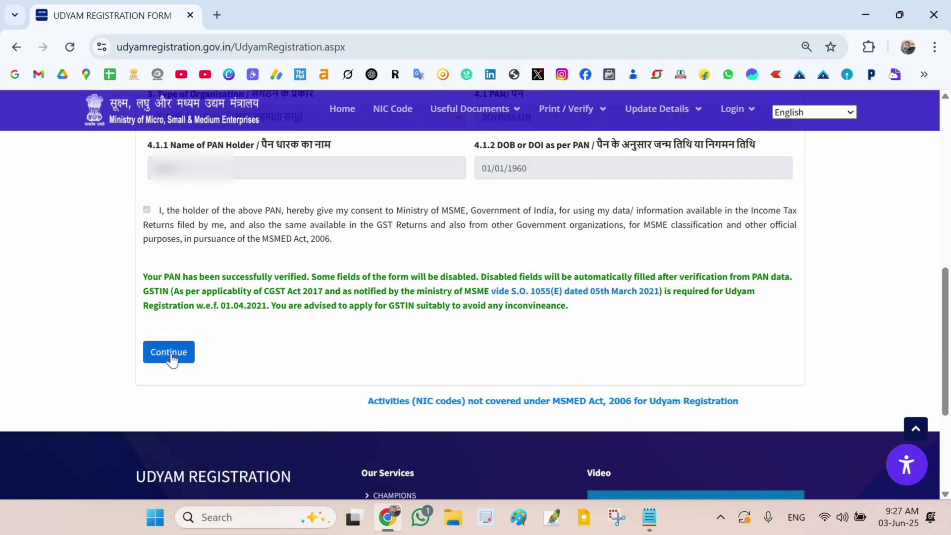
left_click(171, 353)
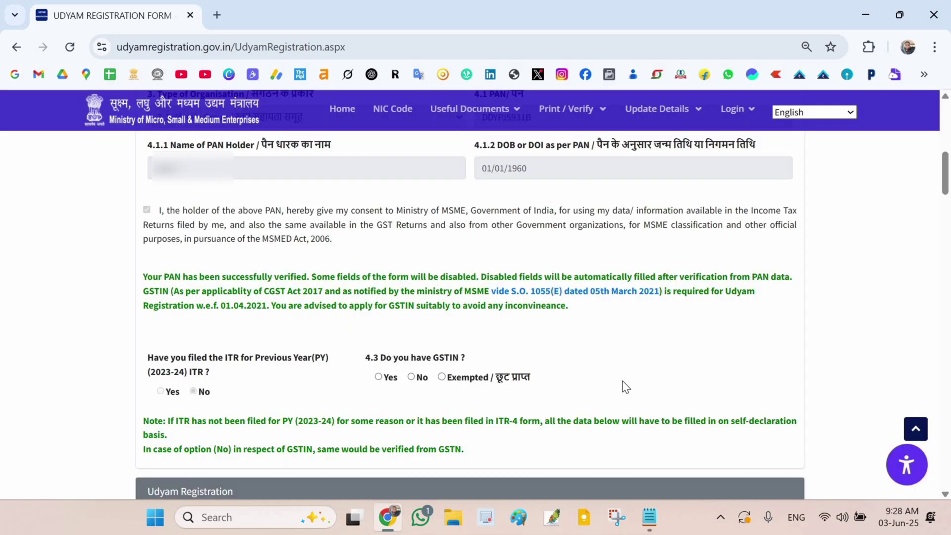
scroll(528, 363, "down", 3)
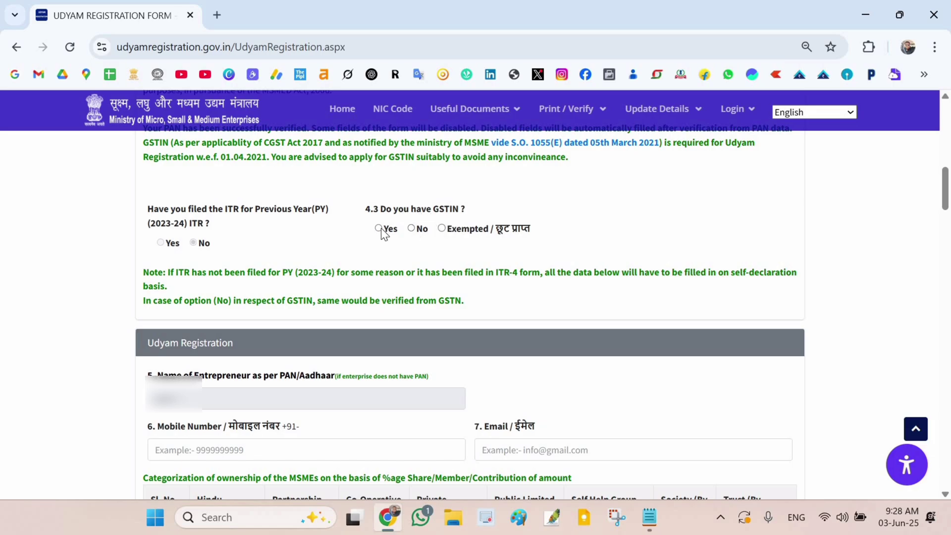
left_click(412, 229)
scroll(411, 266, "down", 3)
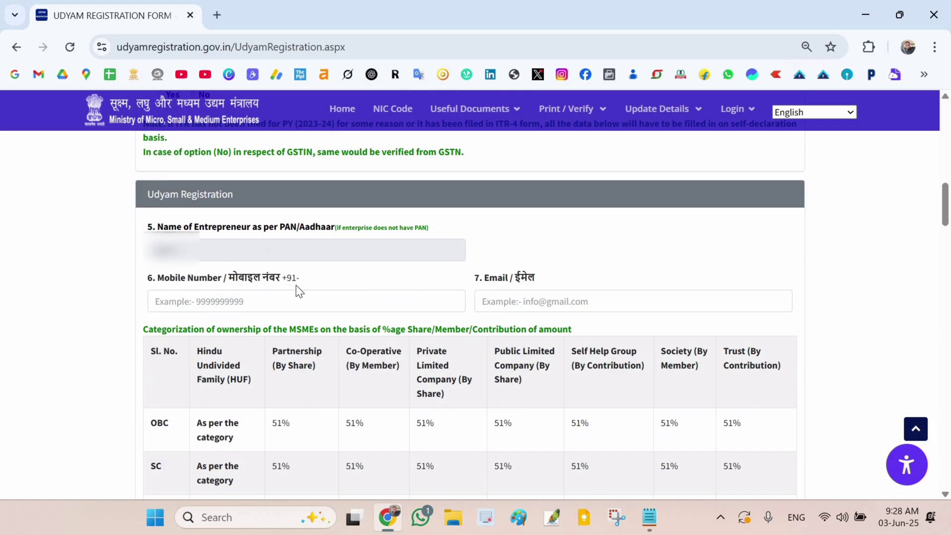
scroll(210, 228, "down", 1)
Step: Revisit the mobile number and email fields, then scroll down to the social category section
left_click(212, 231)
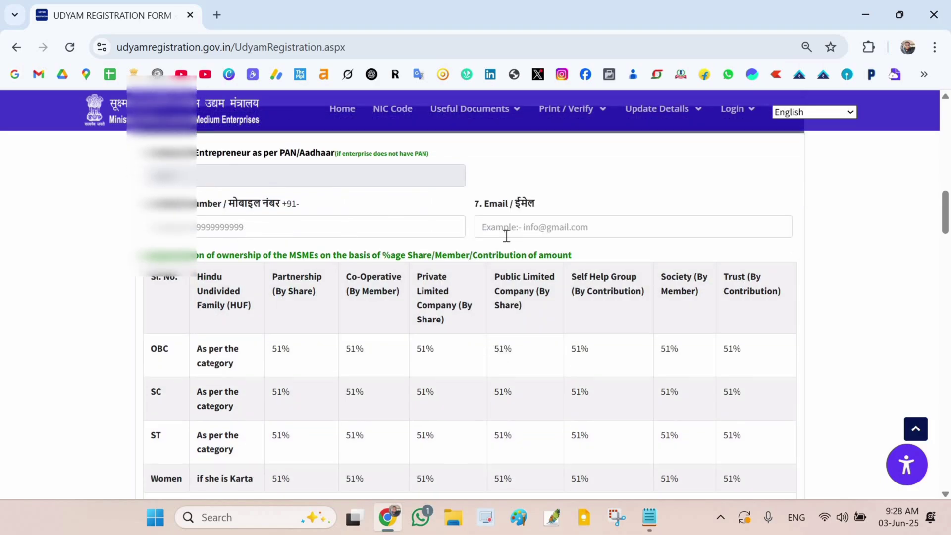
key("Tab")
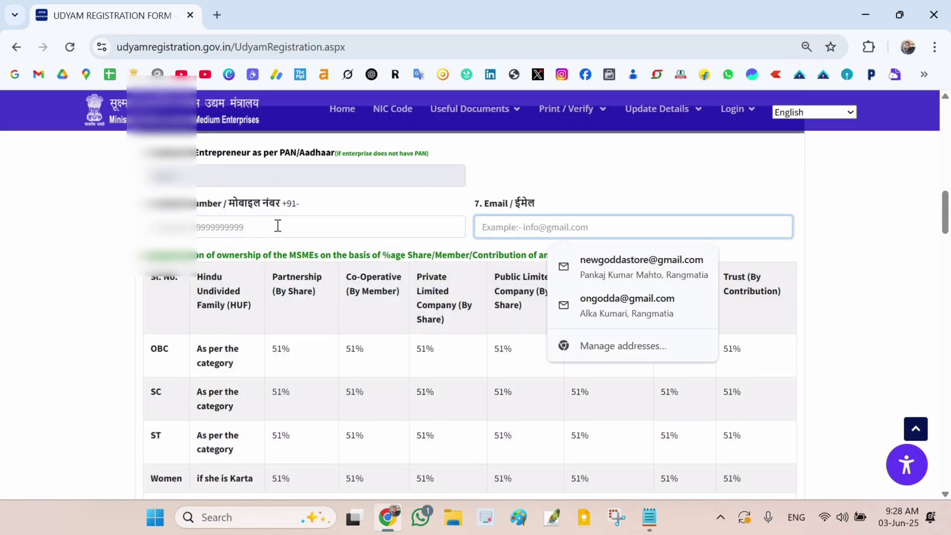
left_click(278, 225)
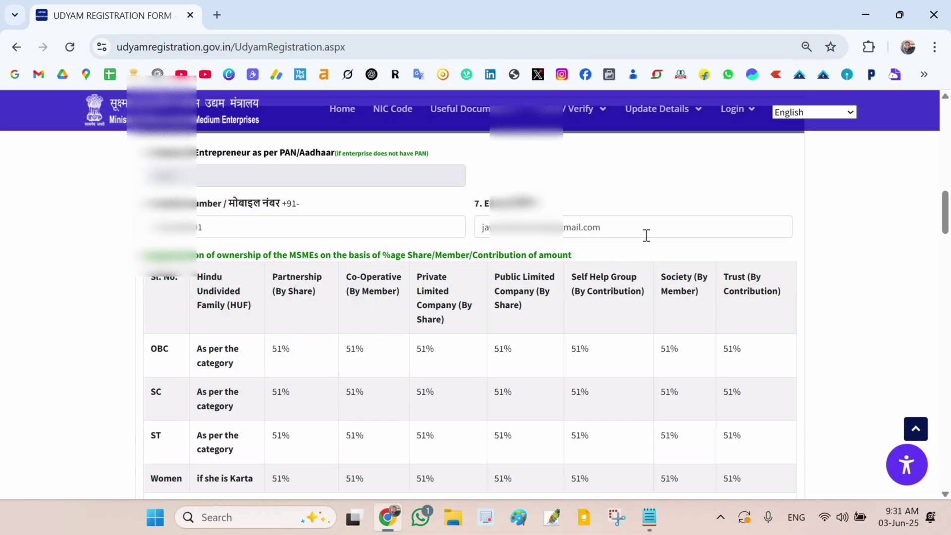
scroll(665, 298, "down", 1)
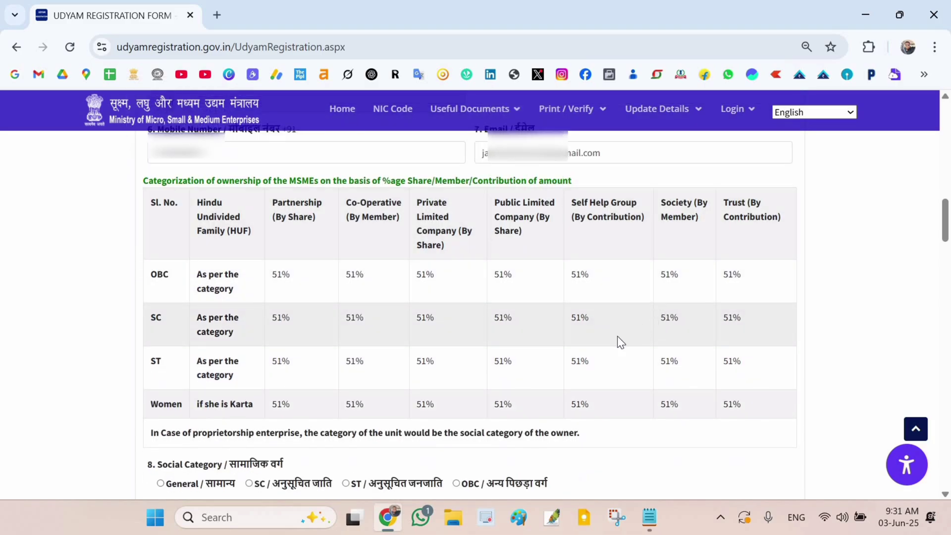
scroll(617, 337, "down", 2)
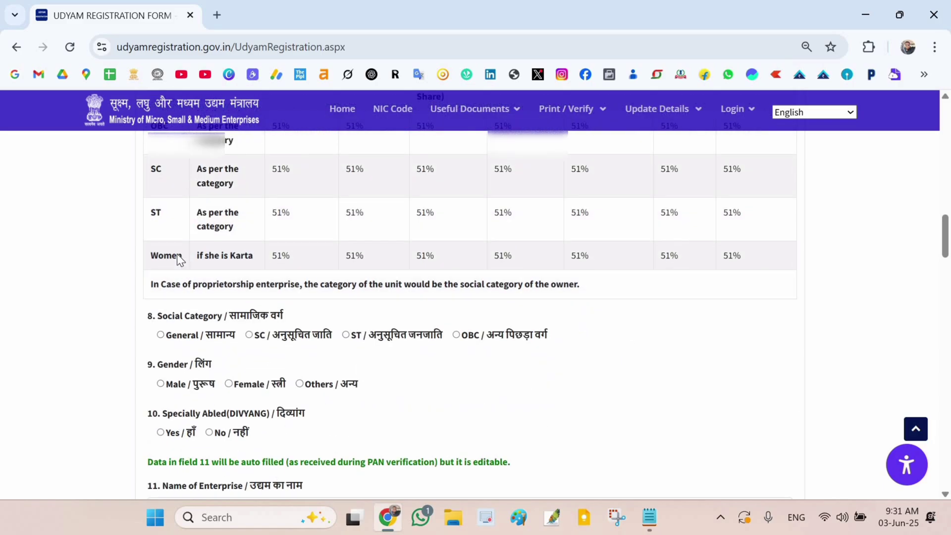
scroll(177, 253, "down", 1)
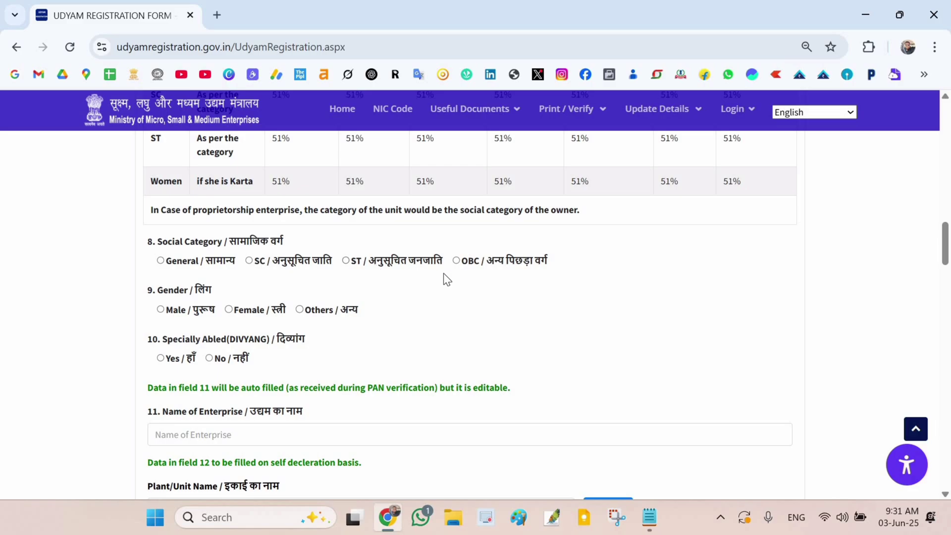
Step: Choose OBC as social category, Male as gender, and No for Specially Abled
left_click(455, 261)
scroll(223, 268, "down", 1)
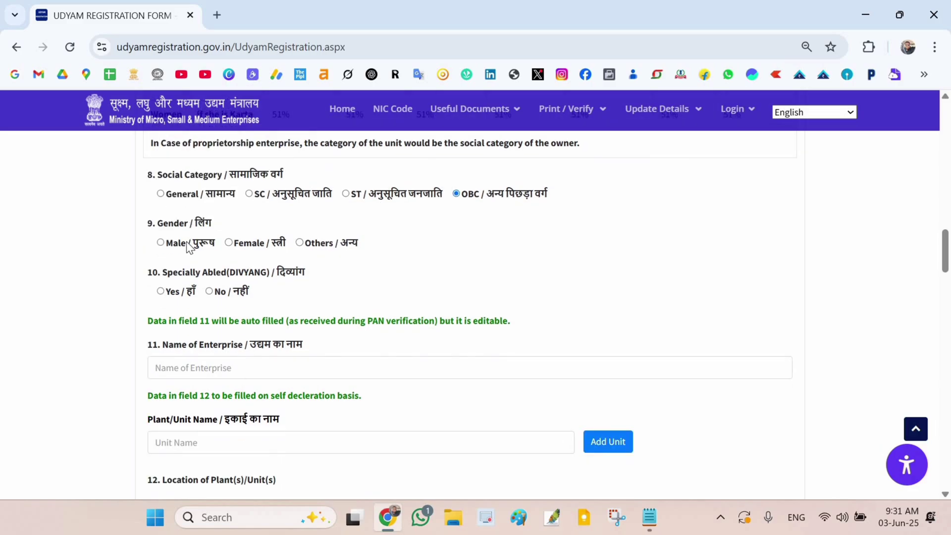
left_click(160, 235)
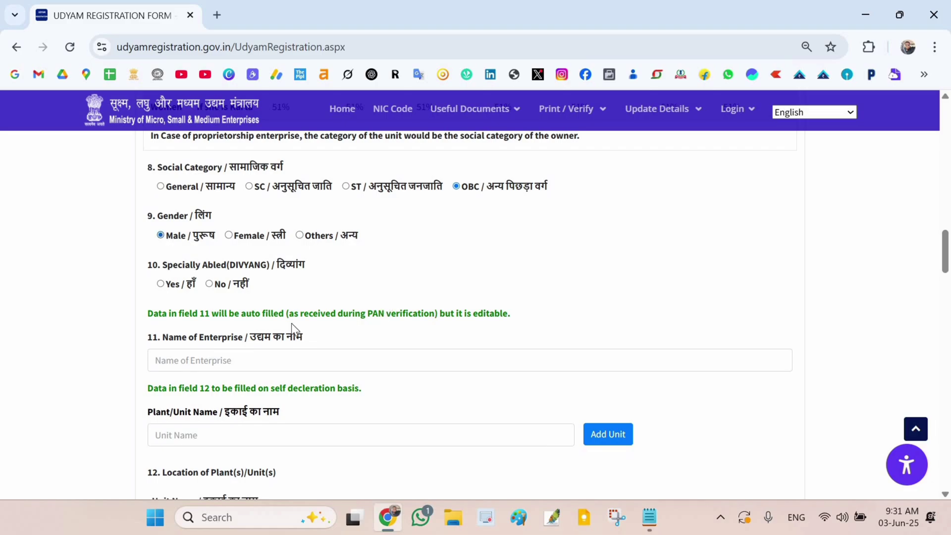
left_click(232, 285)
scroll(208, 308, "down", 1)
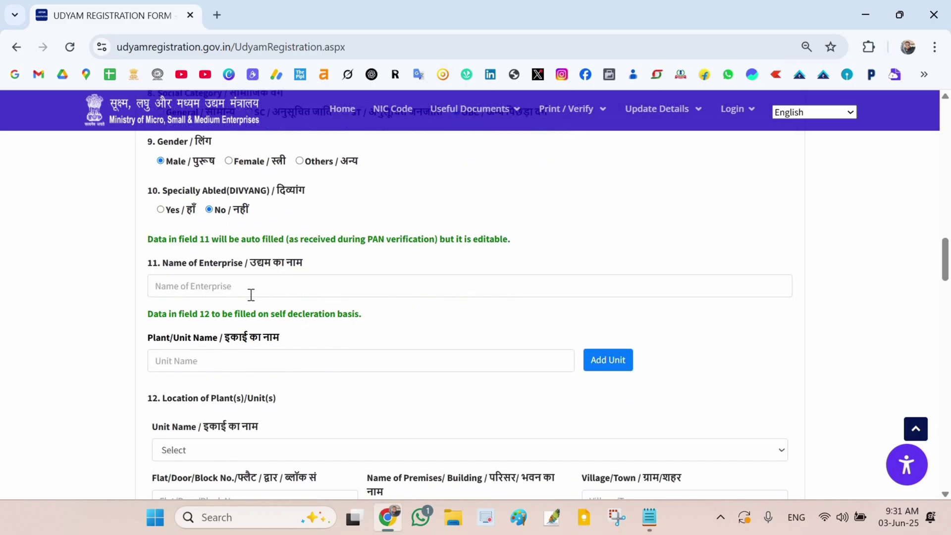
scroll(210, 238, "down", 1)
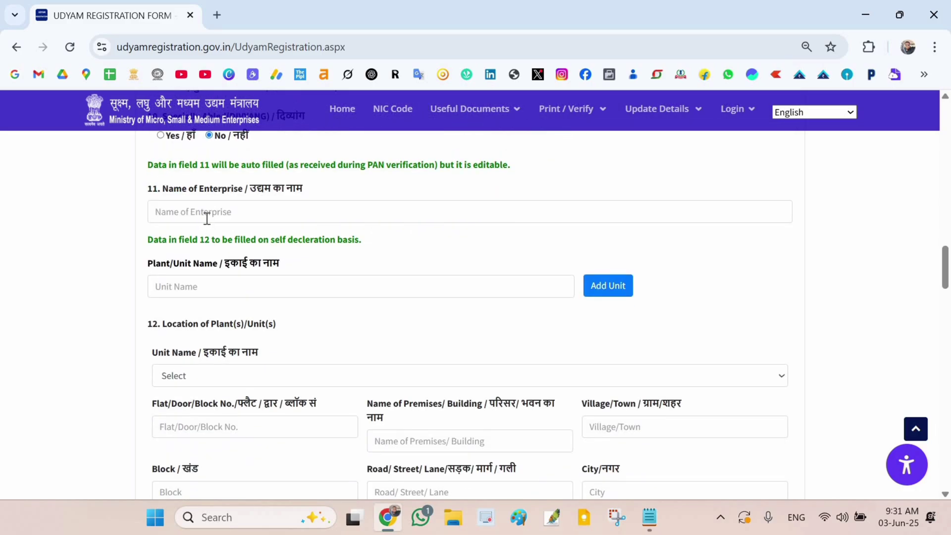
Step: Enter Sabri Bunkar Samiti as the enterprise name and add it as a unit
left_click(199, 218)
triple_click(205, 214)
key("ctrl+c")
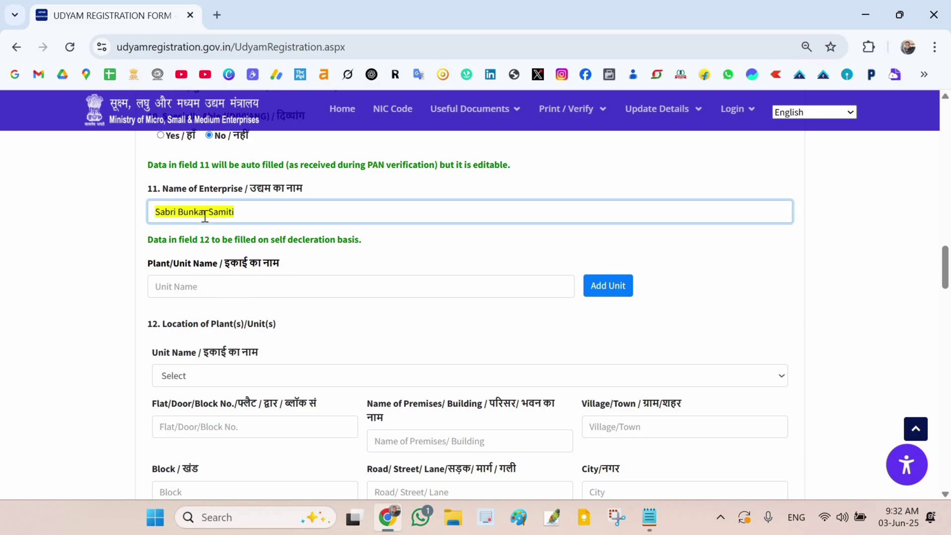
left_click(187, 292)
key("ctrl+v")
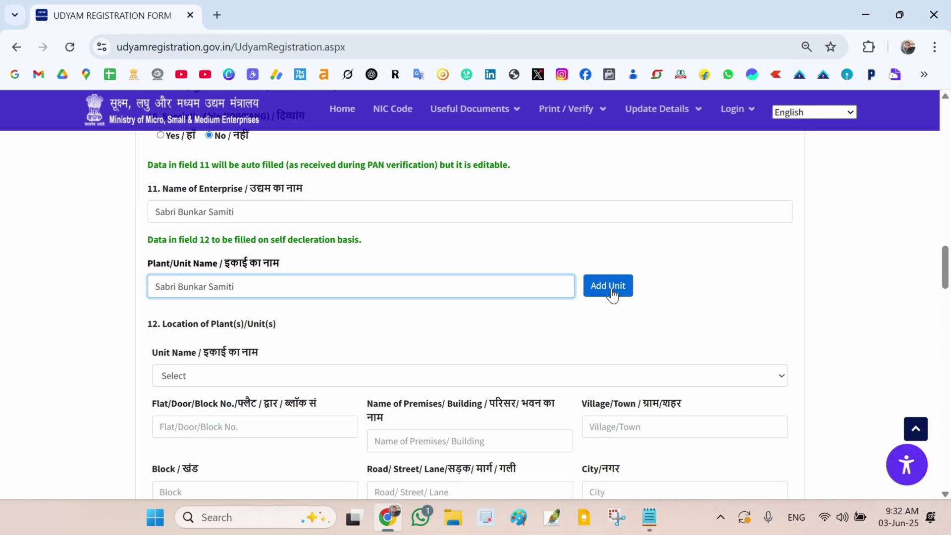
left_click(609, 323)
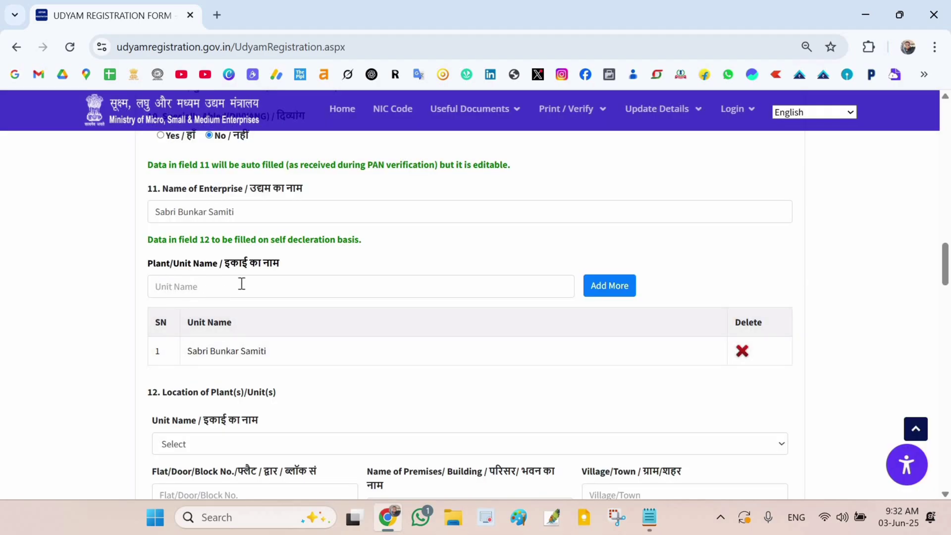
left_click(628, 290)
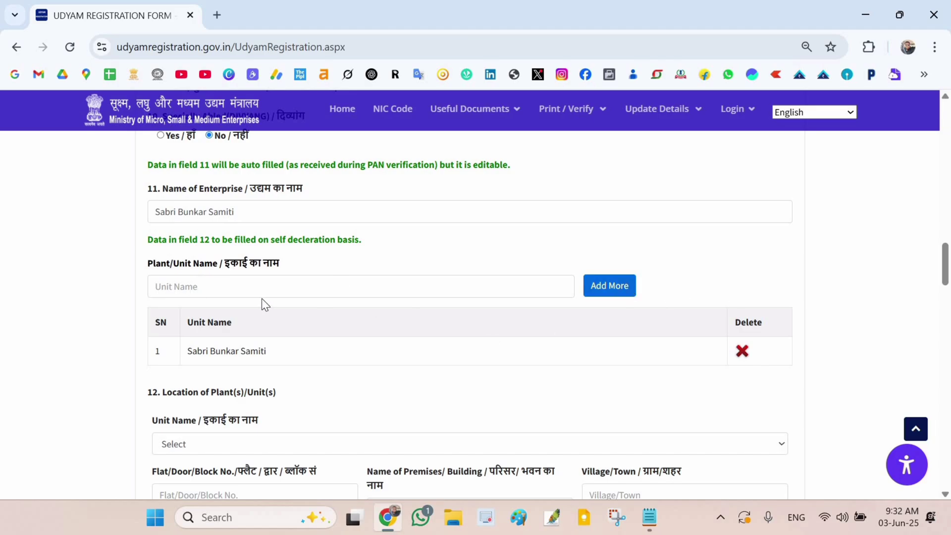
Step: Select Sabri Bunkar Samiti as the plant location's unit and start its address
scroll(234, 285, "down", 3)
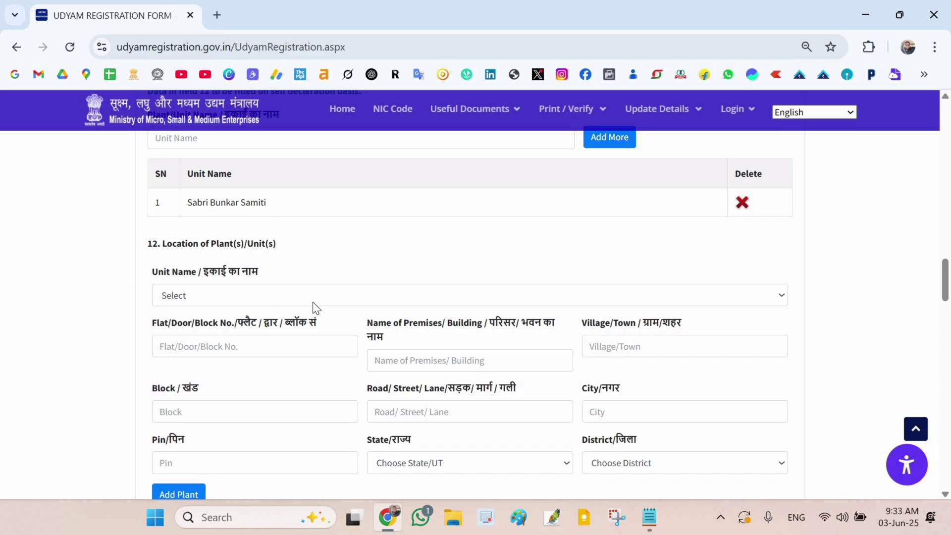
left_click(281, 293)
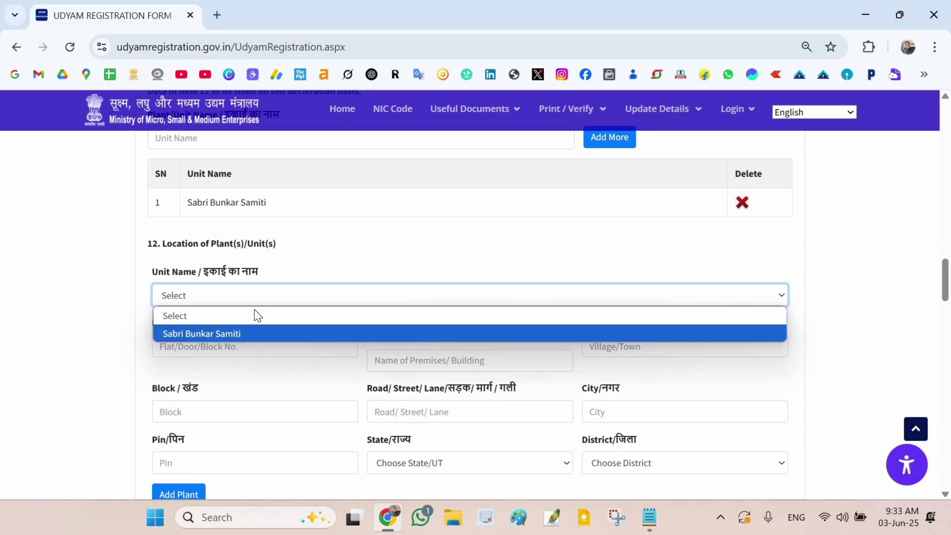
left_click(262, 333)
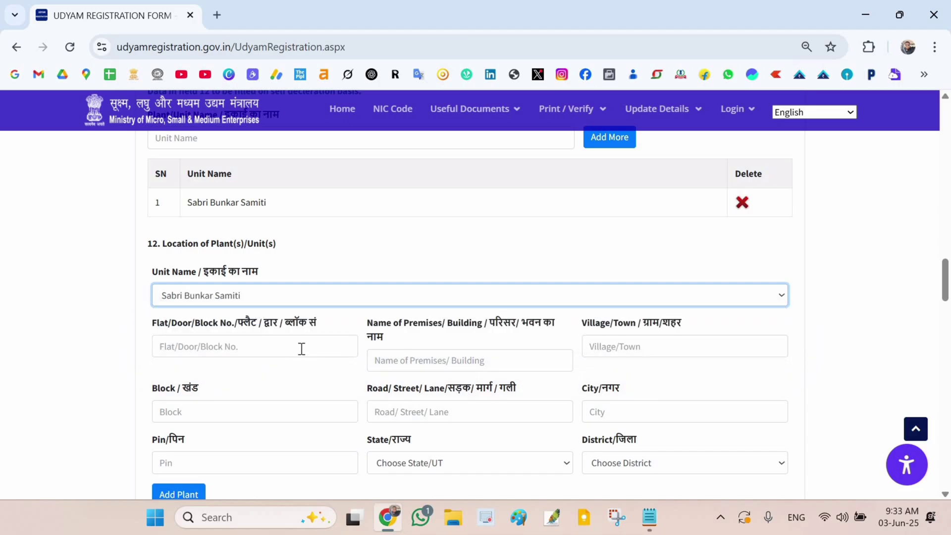
scroll(262, 274, "down", 1)
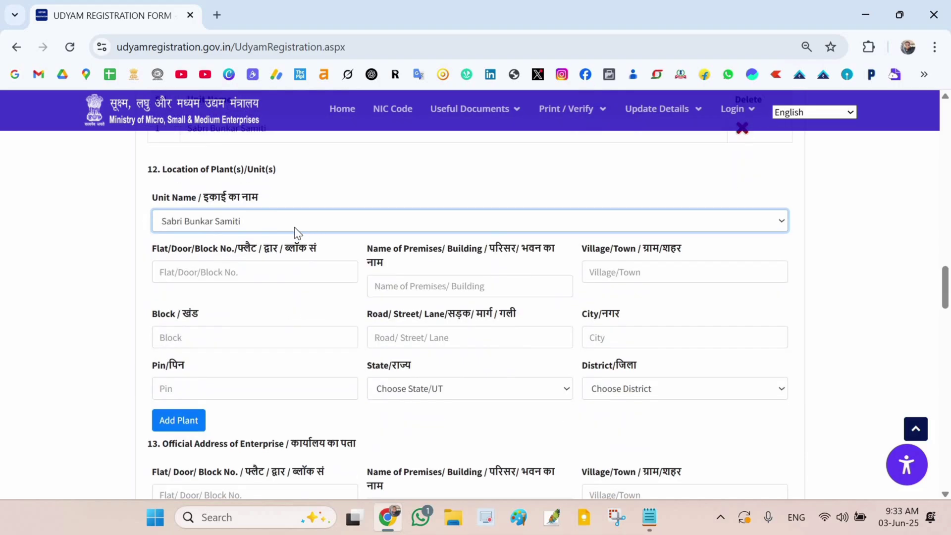
left_click(236, 224)
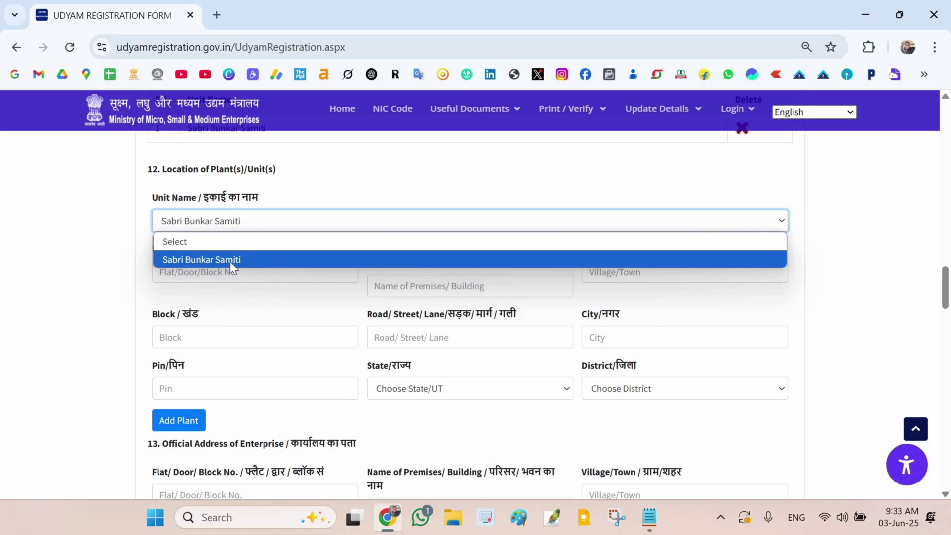
left_click(200, 259)
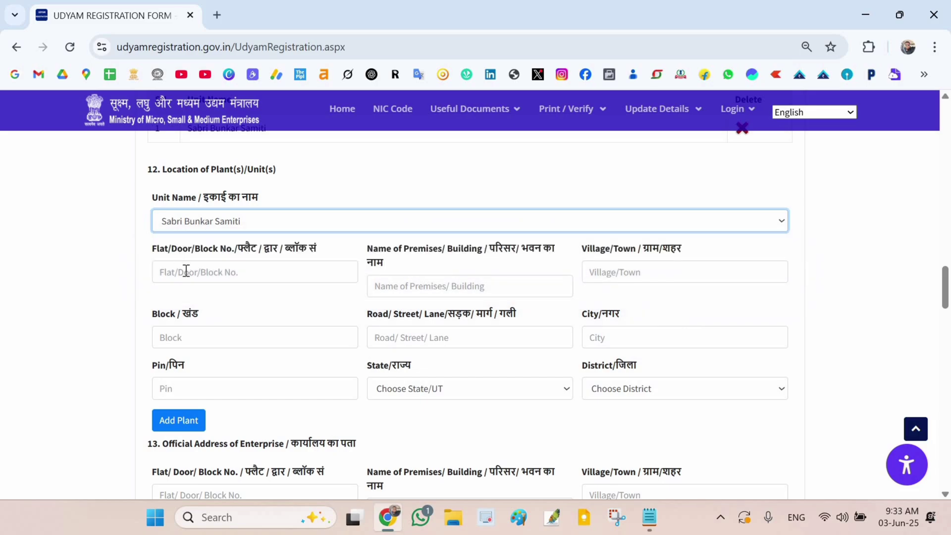
left_click(189, 272)
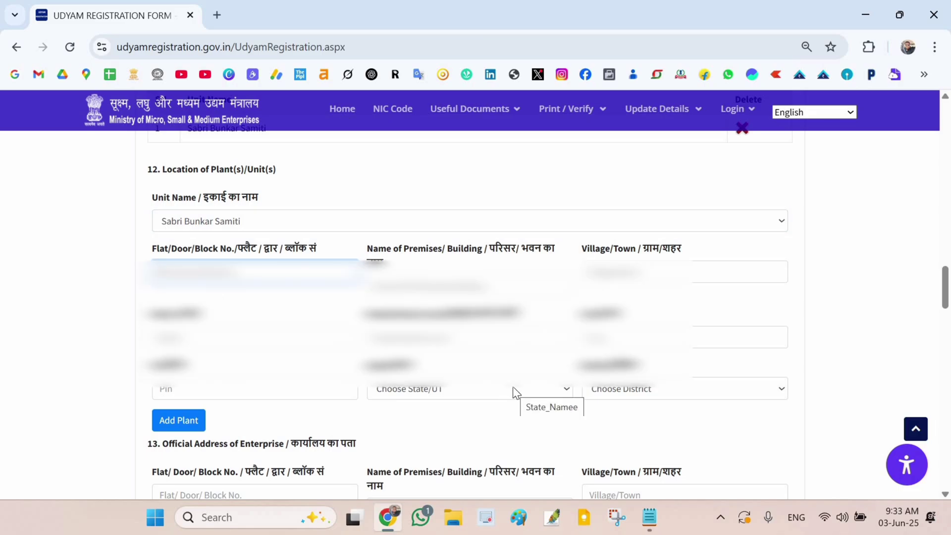
Step: Set the plant location to JHARKHAND state and GODDA district, and add it to the table
left_click(513, 388)
left_click(446, 273)
left_click(694, 389)
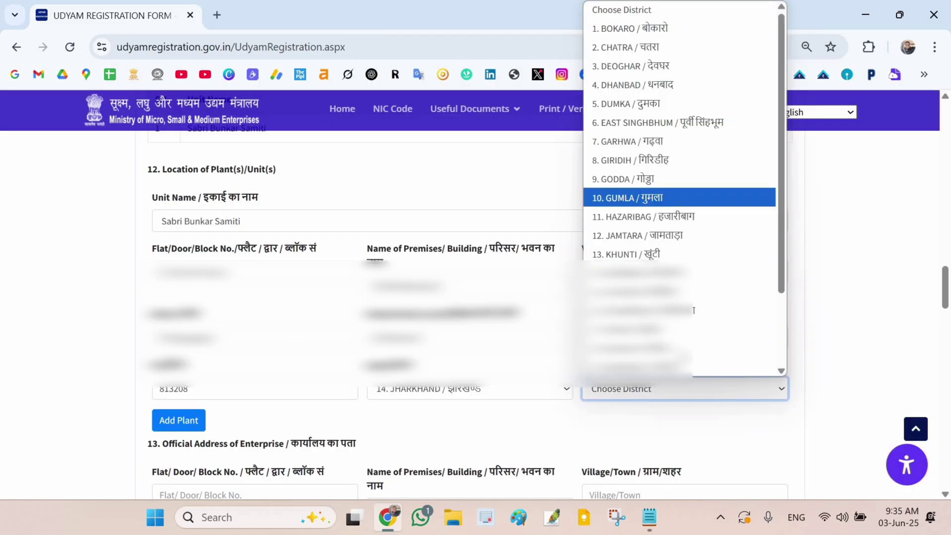
left_click(659, 198)
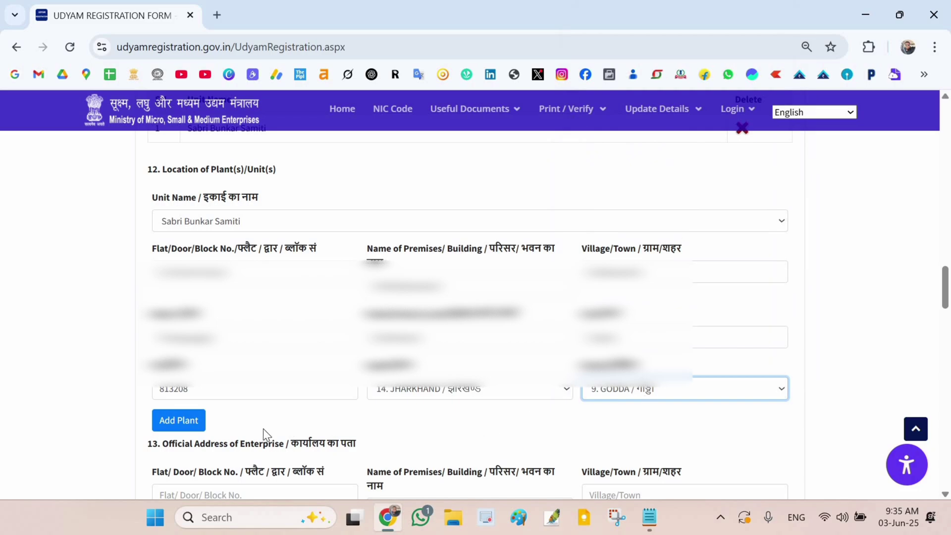
left_click(188, 424)
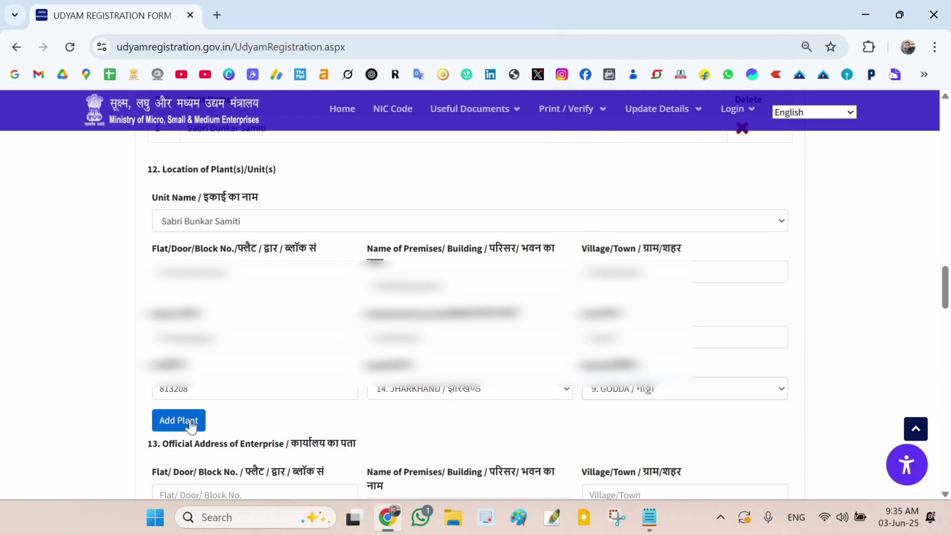
left_click(191, 423)
scroll(382, 414, "down", 2)
scroll(471, 297, "down", 3)
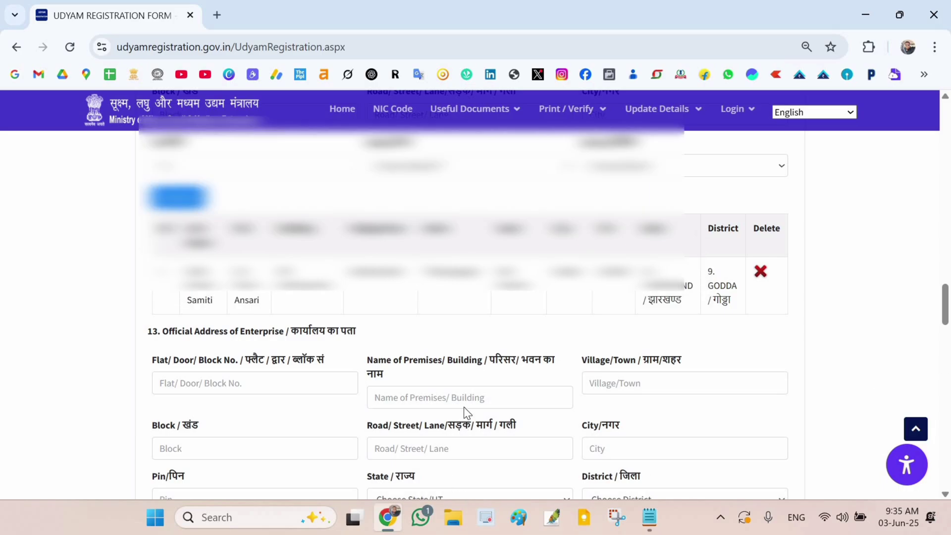
scroll(463, 407, "down", 2)
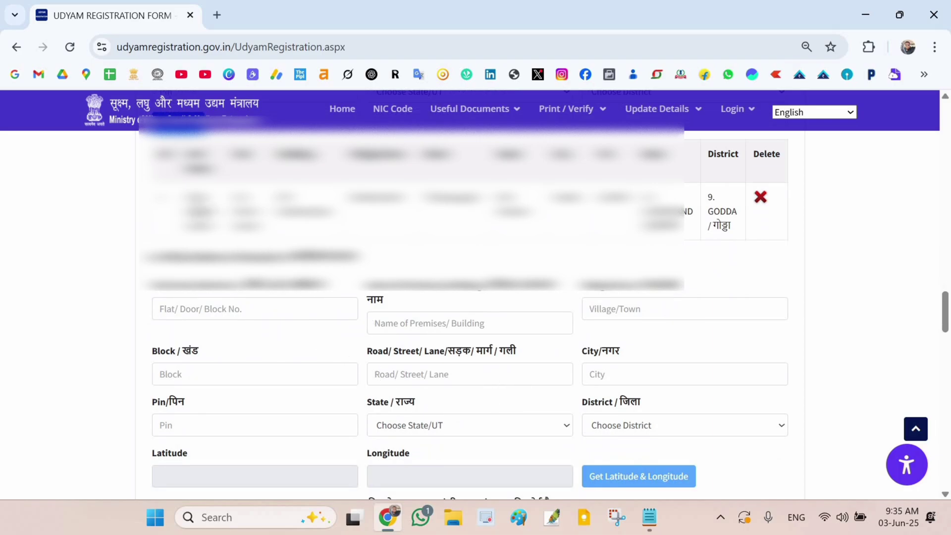
scroll(616, 400, "down", 1)
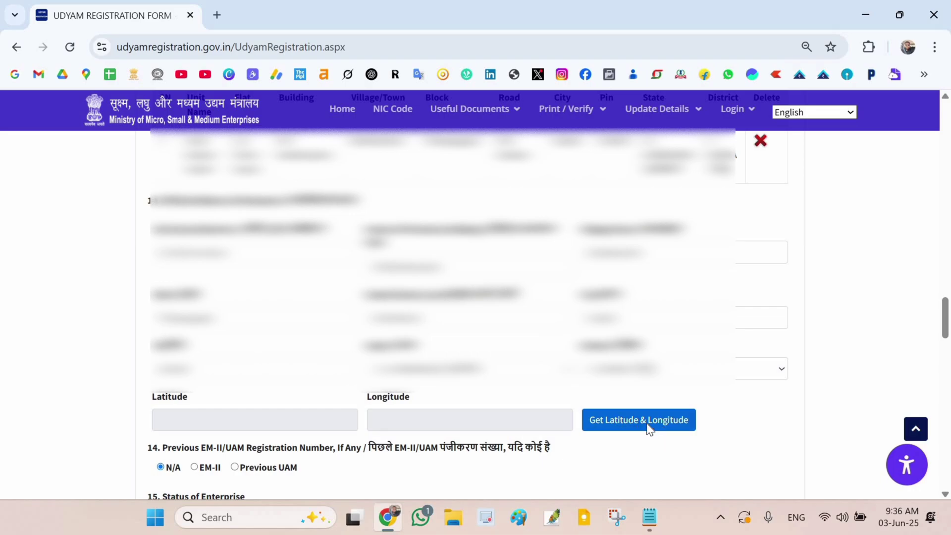
Step: Open the geo-tagging map and pan it to the Budhuachak area east of Godda
left_click(648, 425)
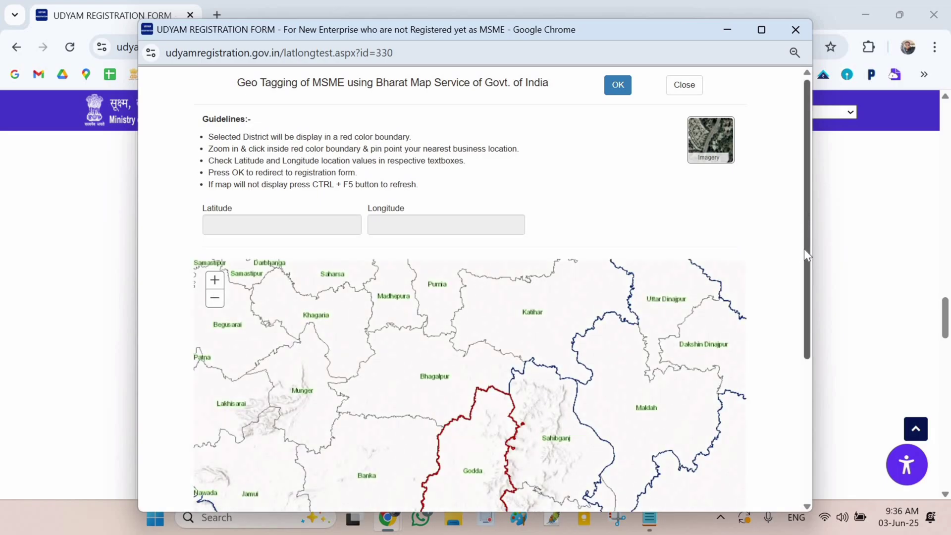
scroll(793, 298, "down", 3)
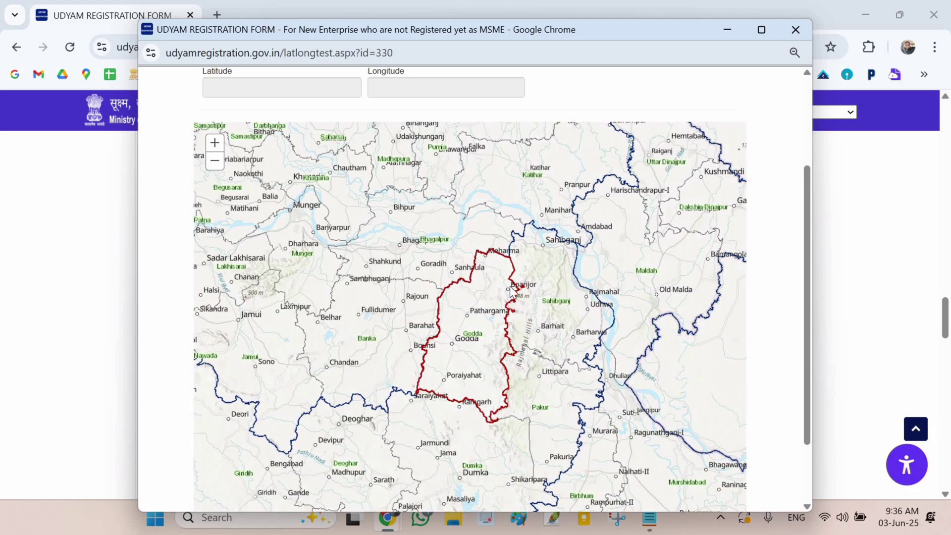
scroll(521, 286, "up", 2)
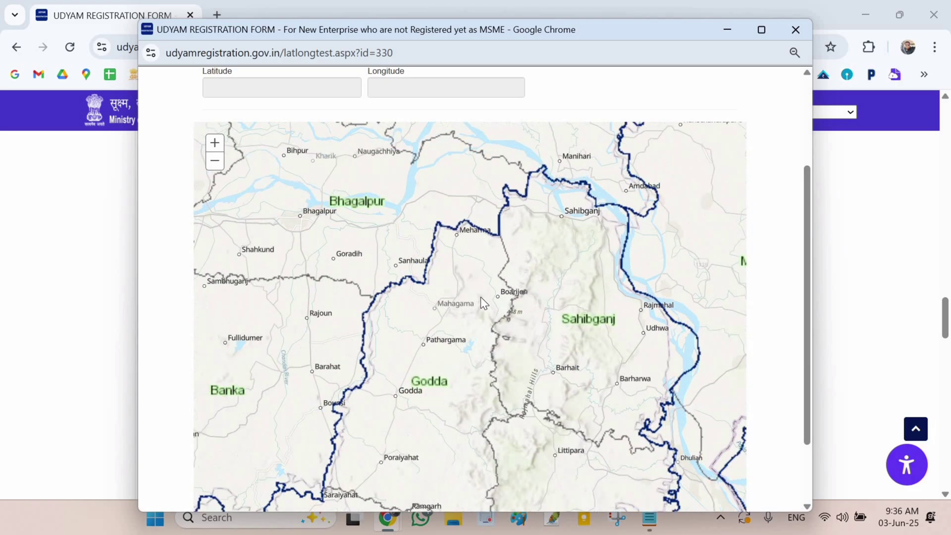
scroll(419, 290, "up", 3)
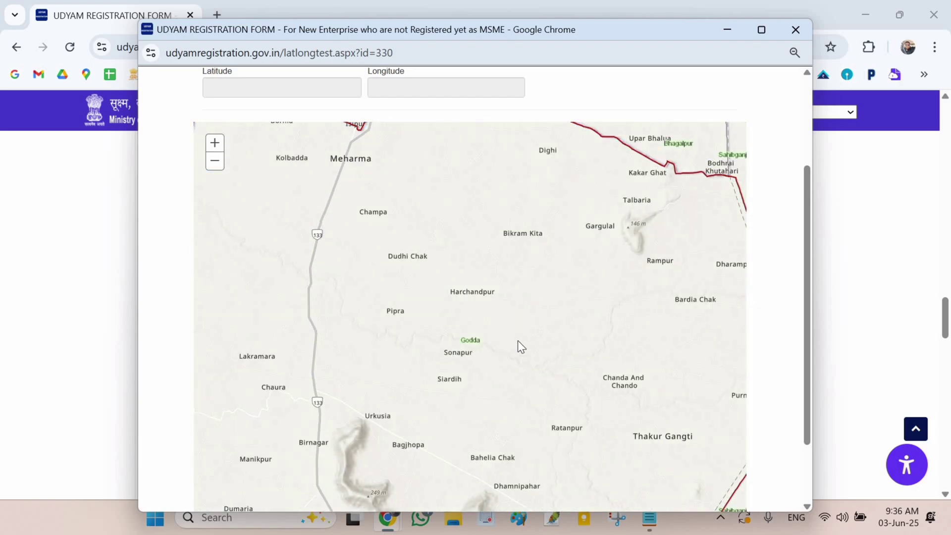
scroll(530, 342, "up", 1)
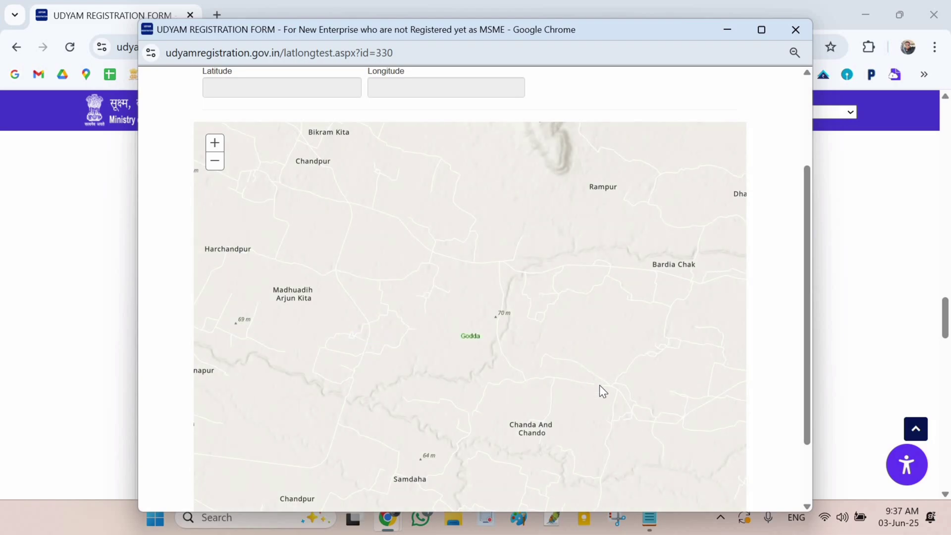
left_click_drag(489, 365, 521, 261)
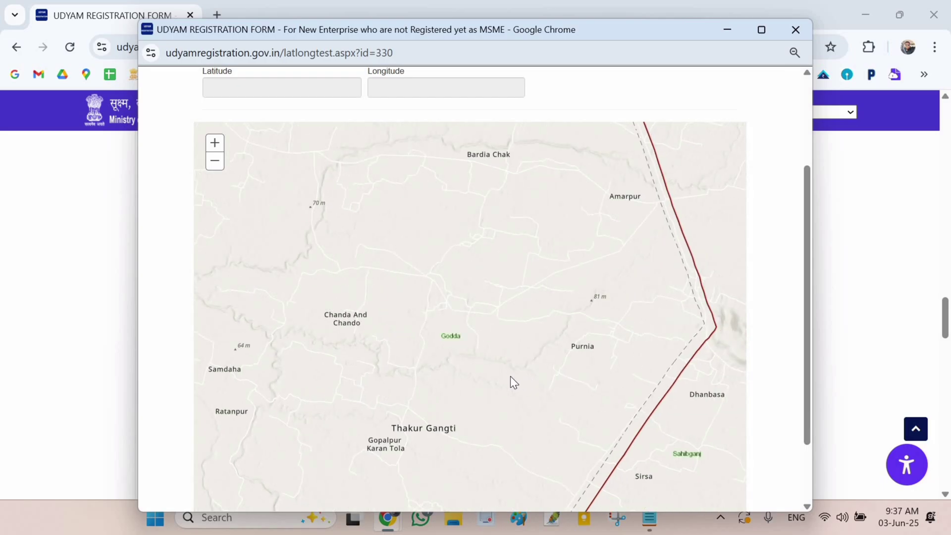
scroll(513, 375, "up", 3)
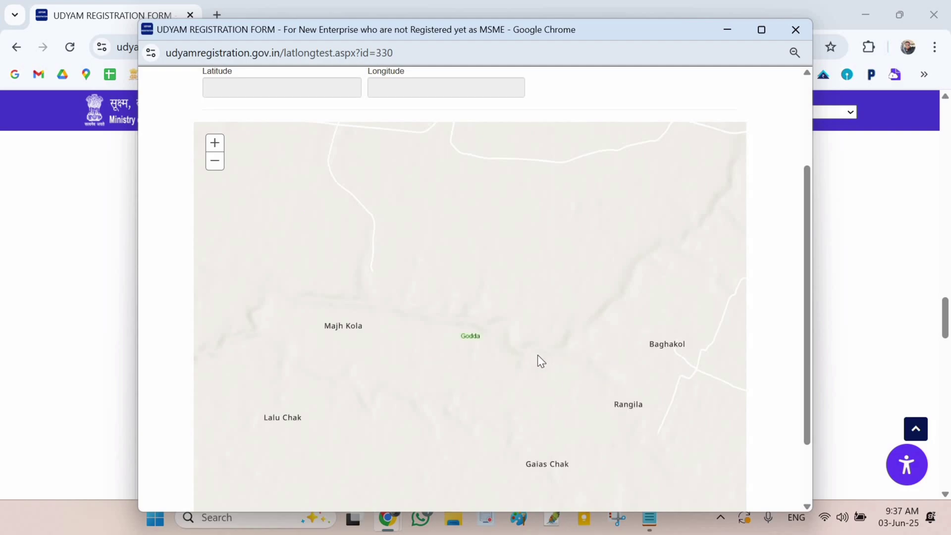
left_click_drag(538, 355, 331, 231)
left_click_drag(574, 346, 440, 237)
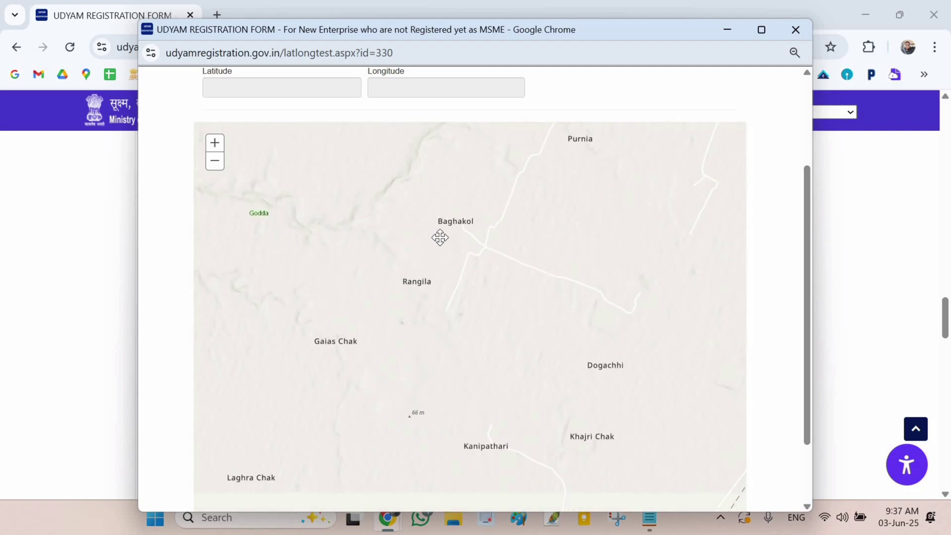
key("Right")
key("Right")
key("Right")
key("Right")
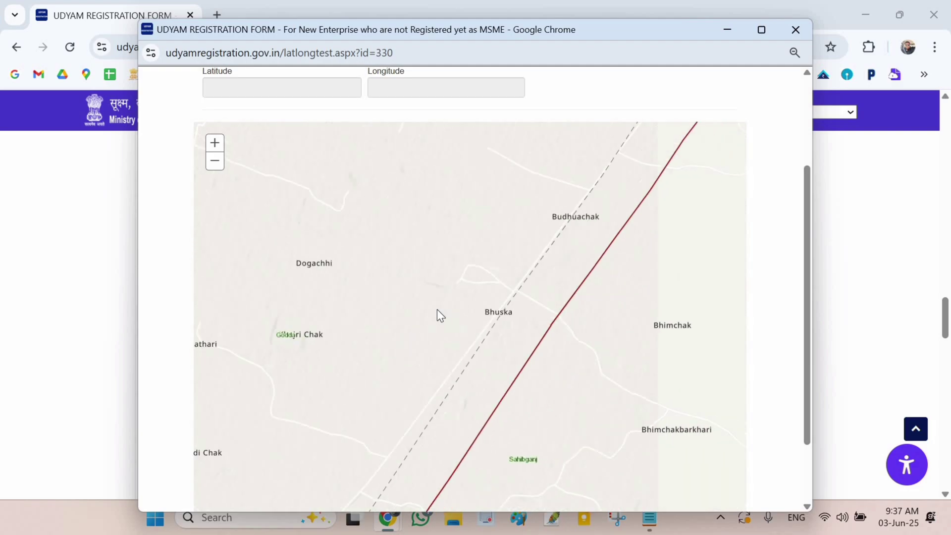
key("Up")
key("Right")
key("Right")
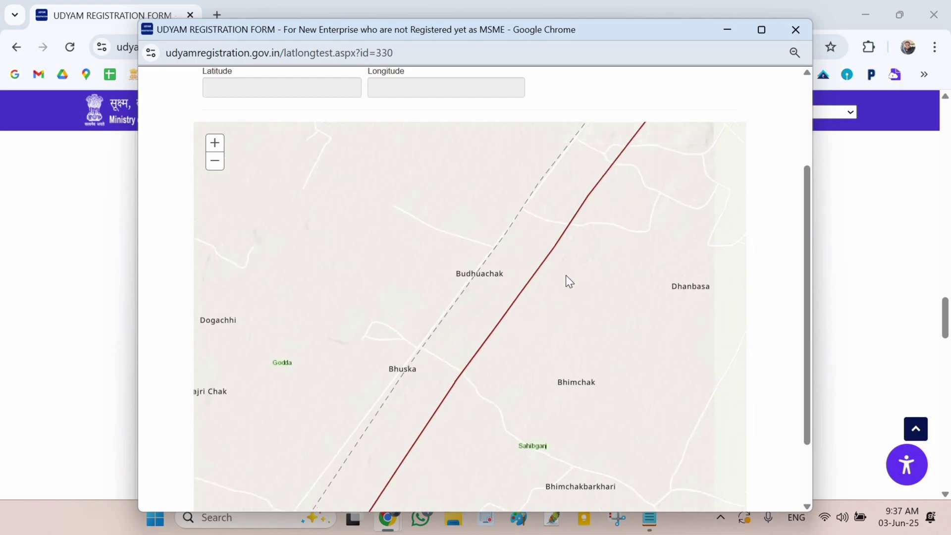
key("Up")
key("Right")
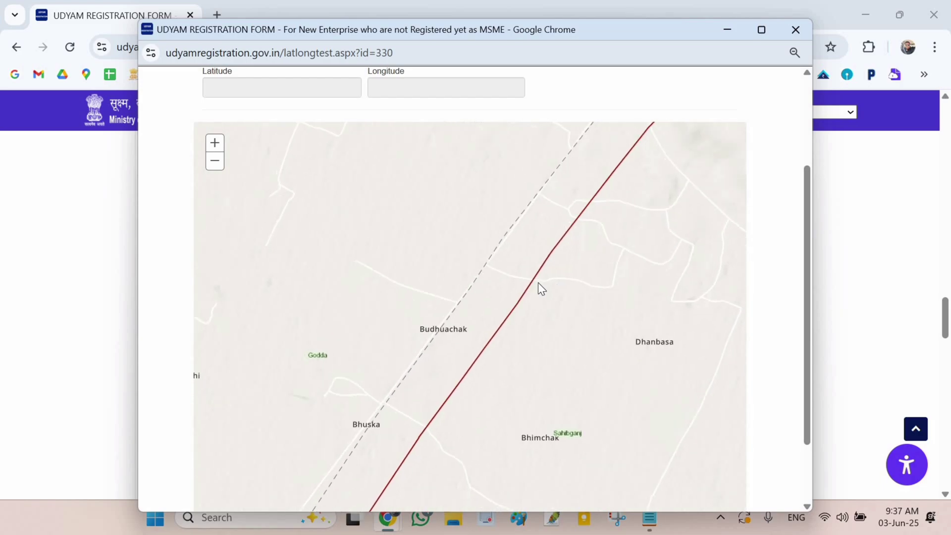
key("Down")
key("Left")
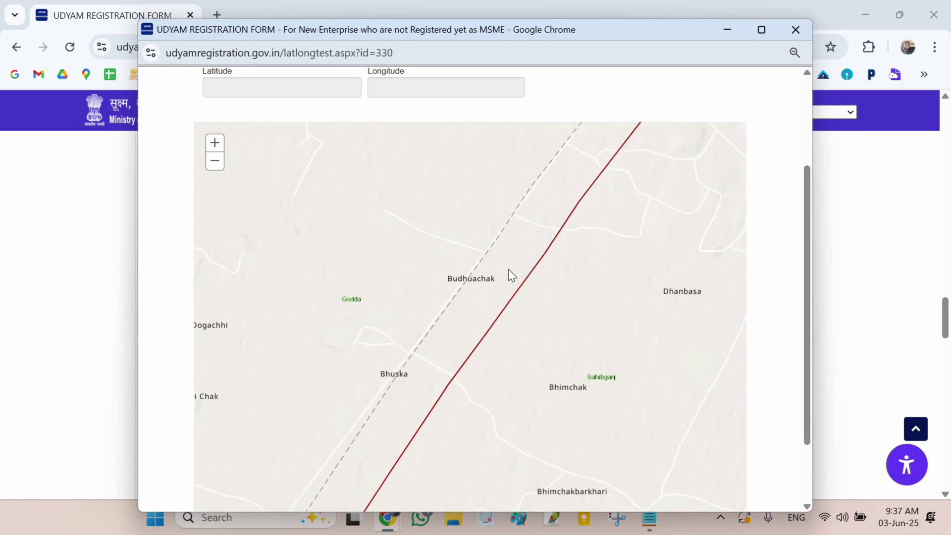
Step: Drop the marker near Budhuachak and confirm the location with OK
left_click(502, 261)
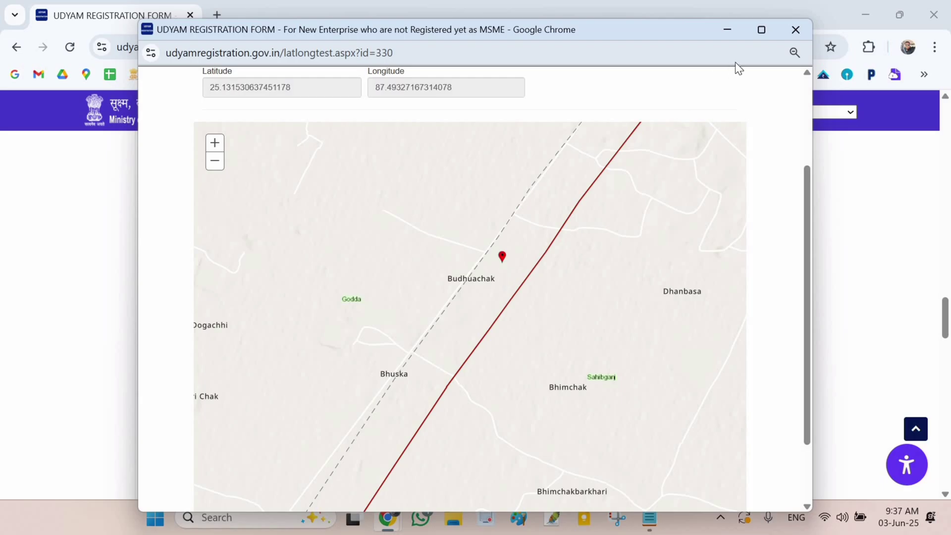
left_click(761, 30)
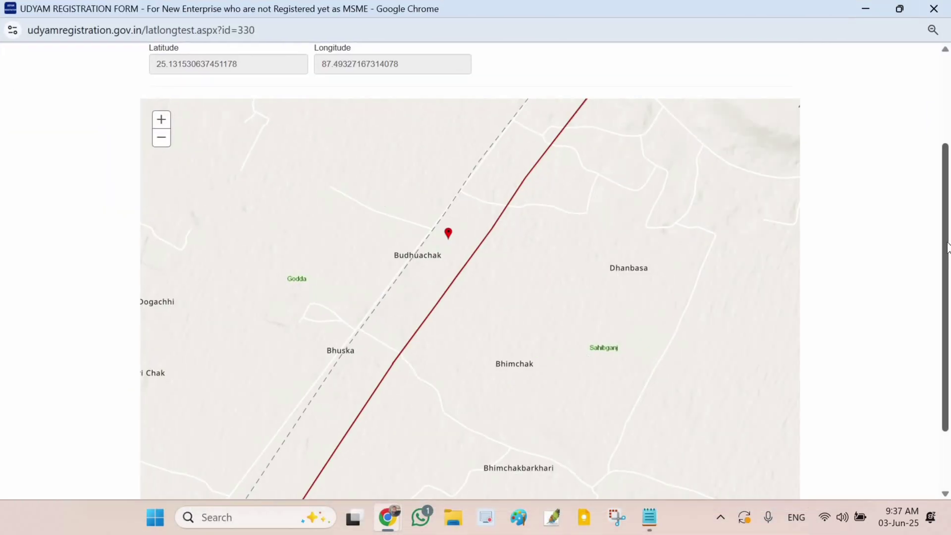
scroll(950, 156, "up", 2)
scroll(949, 166, "up", 2)
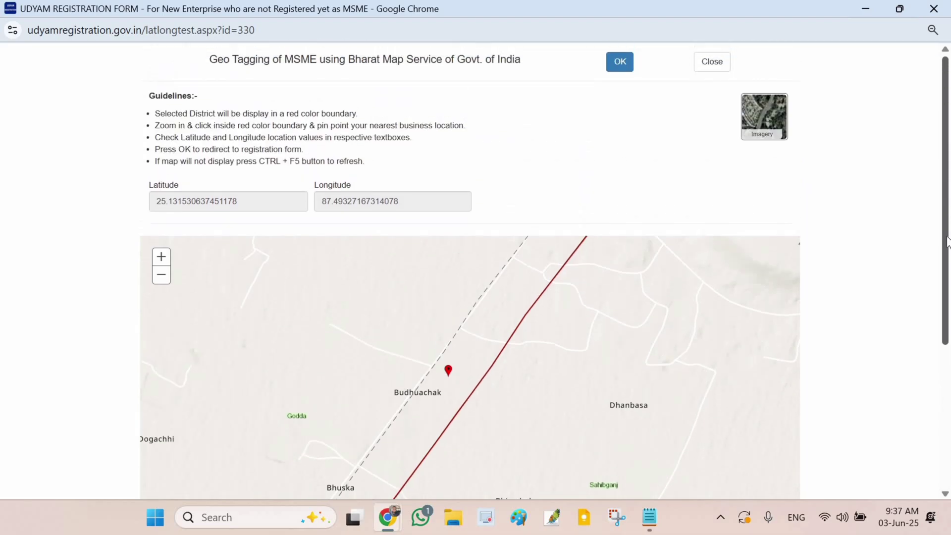
scroll(945, 307, "down", 5)
scroll(565, 303, "up", 1)
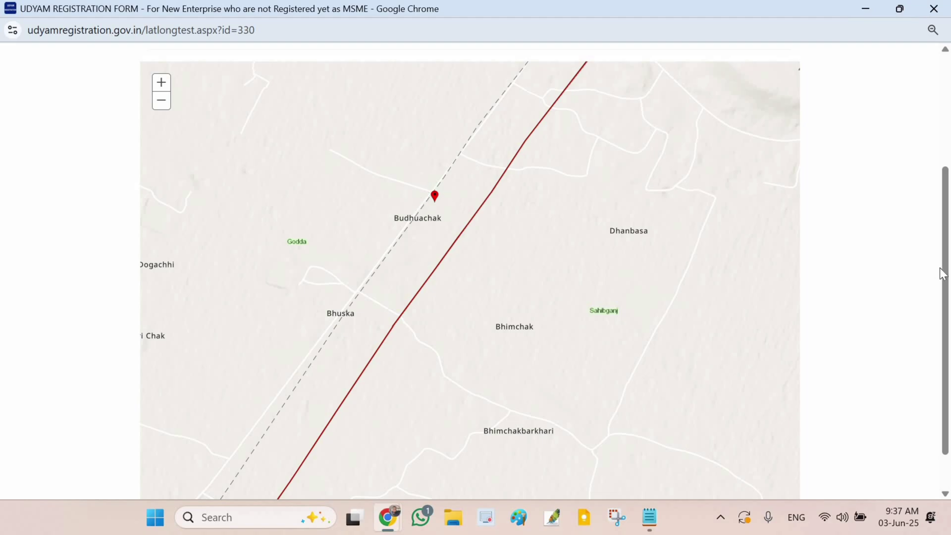
scroll(803, 494, "down", 1)
scroll(802, 494, "down", 1)
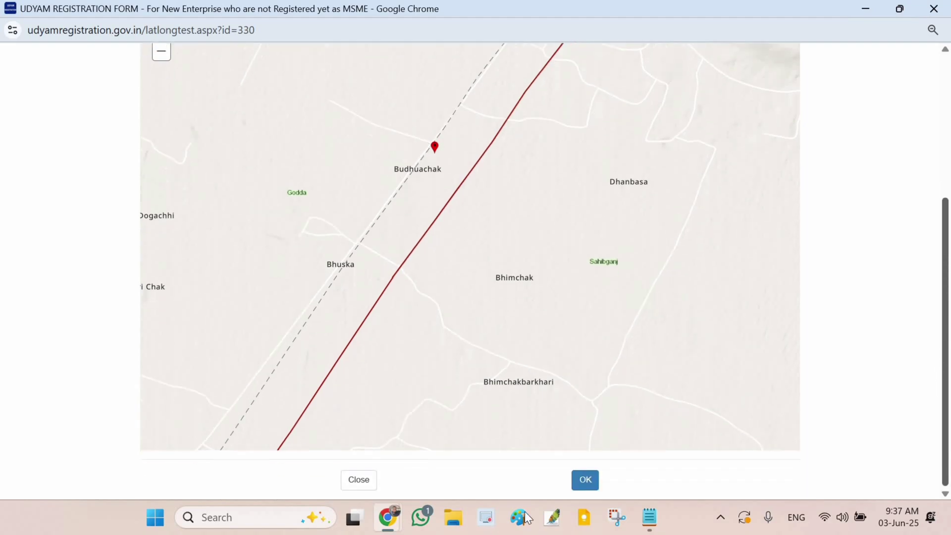
left_click(585, 490)
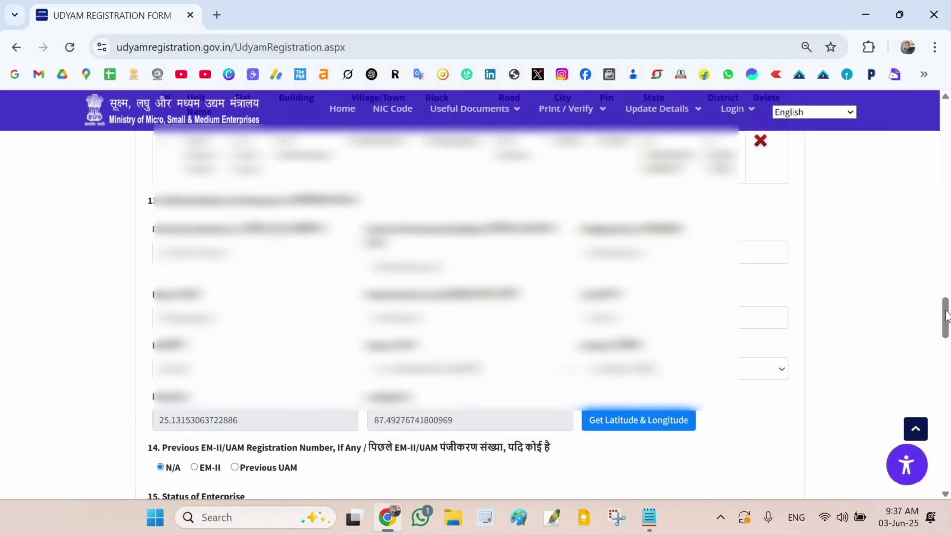
Step: Scroll the form down to section 15, Status of Enterprise
left_click_drag(948, 324, 948, 354)
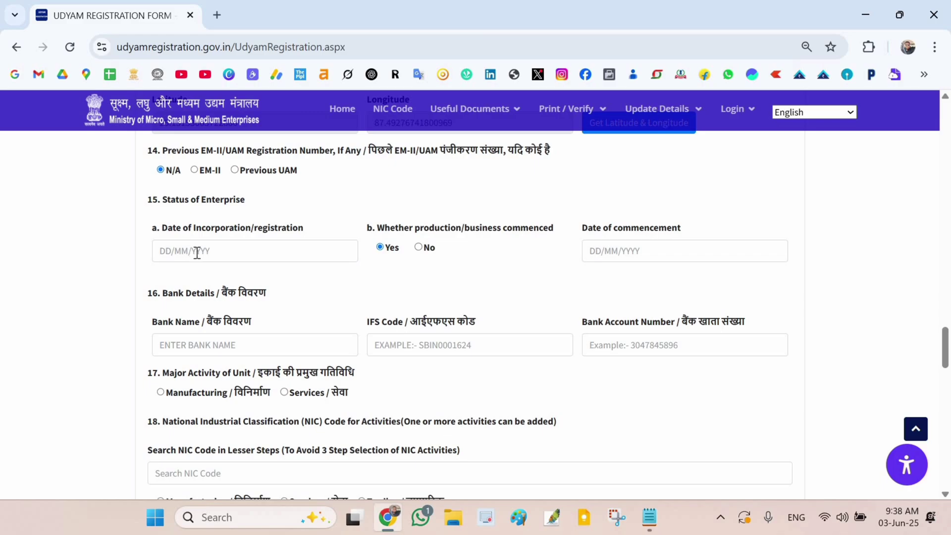
Step: Set the Date of Incorporation to 11/03/2009 with the date picker
left_click(197, 253)
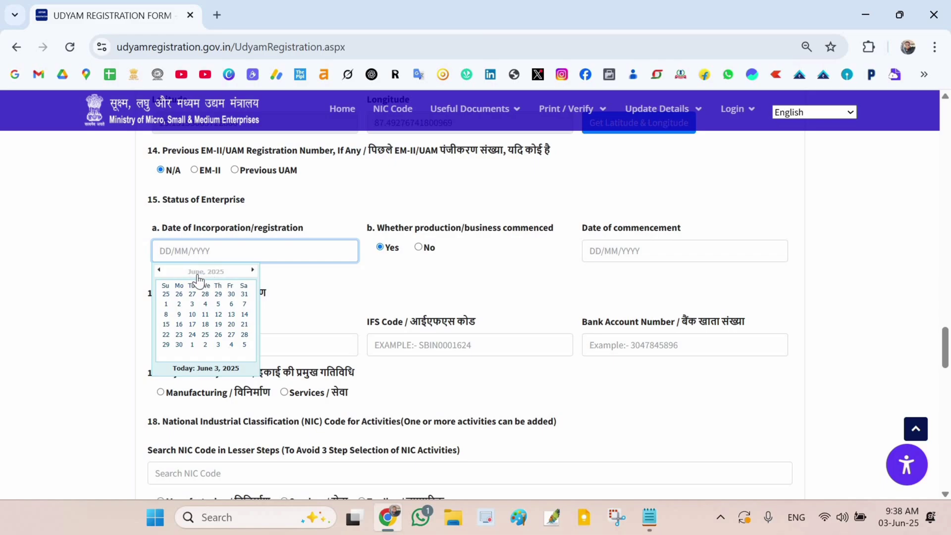
left_click(198, 272)
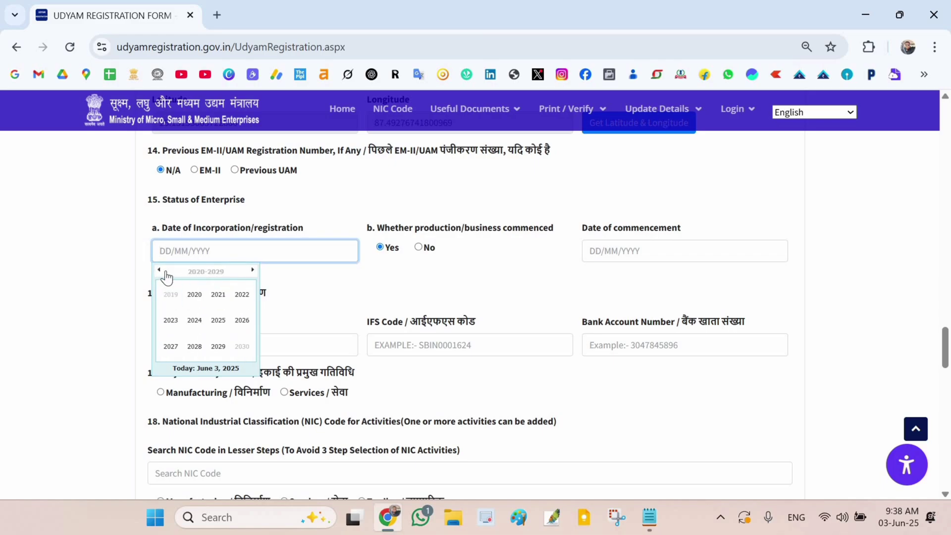
left_click(159, 270)
left_click(171, 296)
left_click(172, 299)
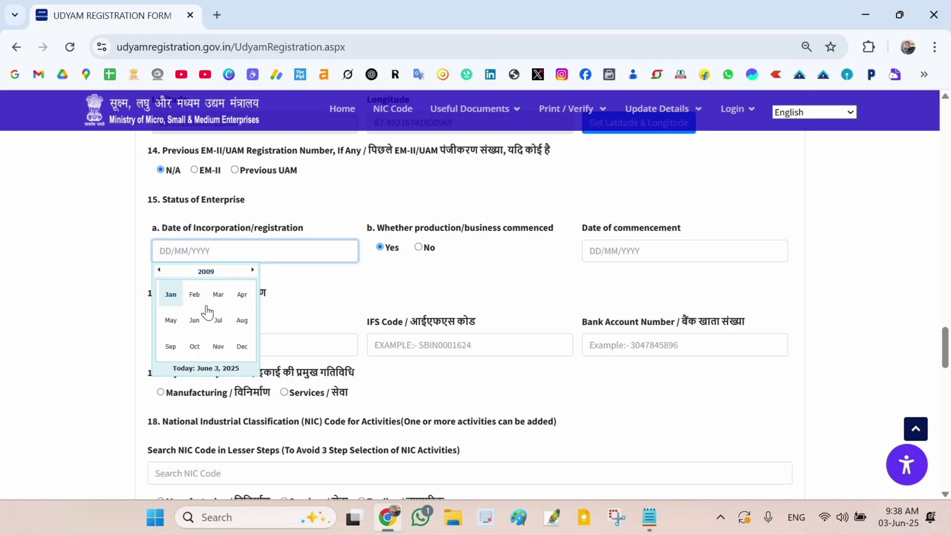
left_click(166, 314)
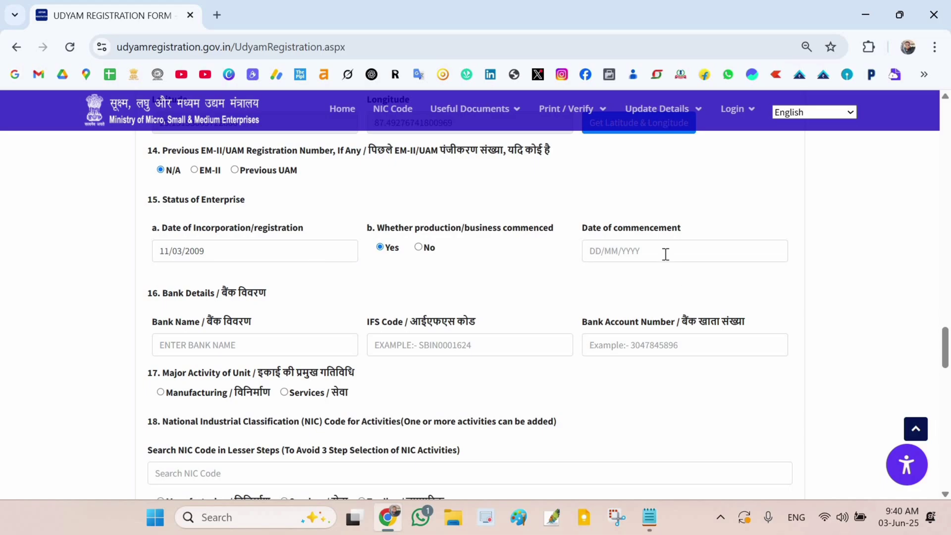
Step: Set the Date of Commencement to 07/01/2010 with the date picker
left_click(638, 251)
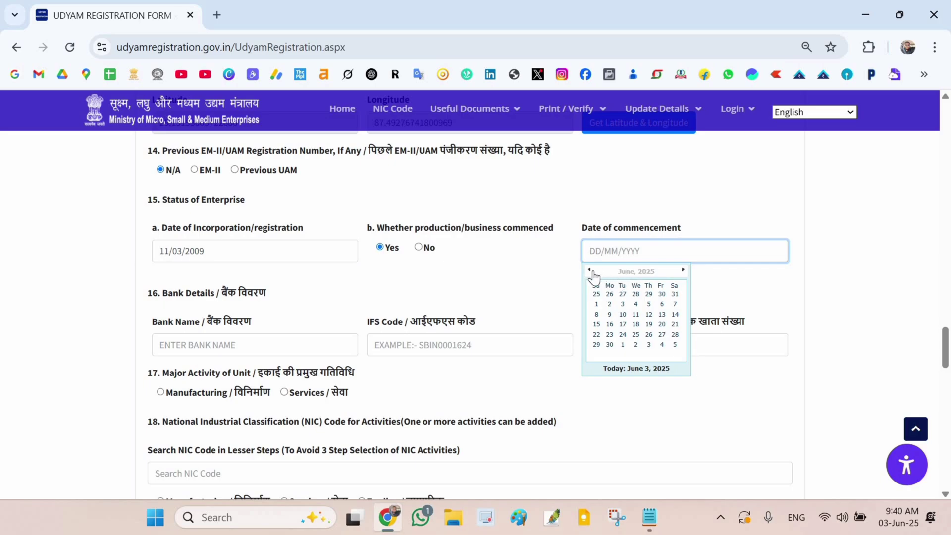
left_click(622, 273)
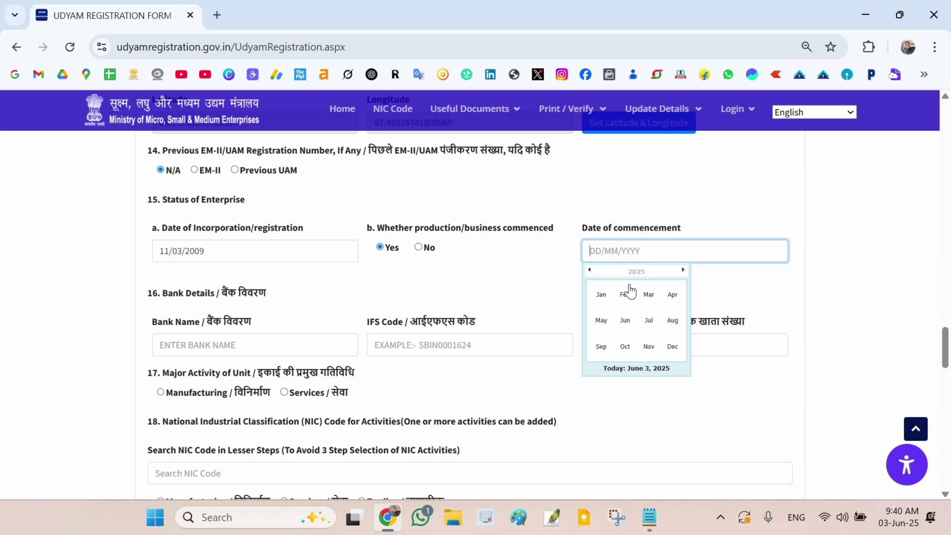
left_click(638, 274)
left_click(590, 271)
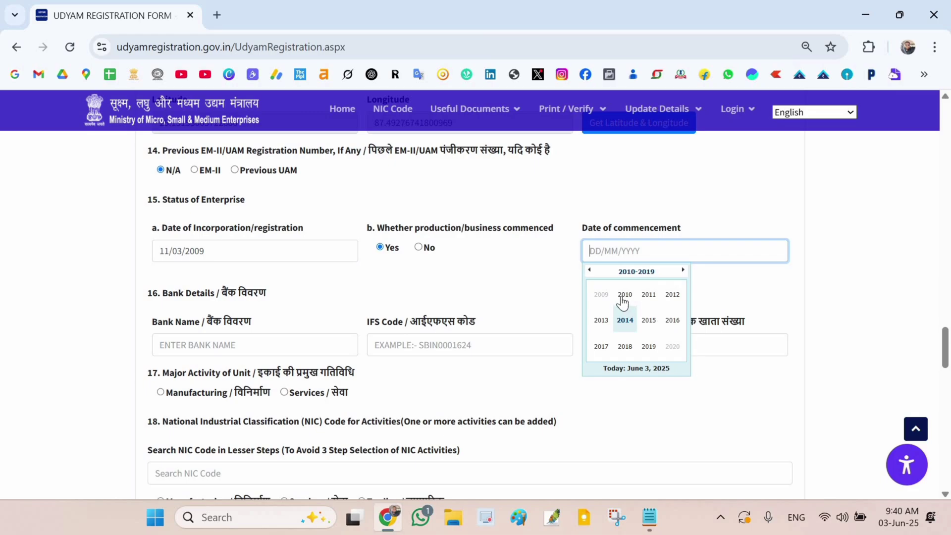
left_click(626, 296)
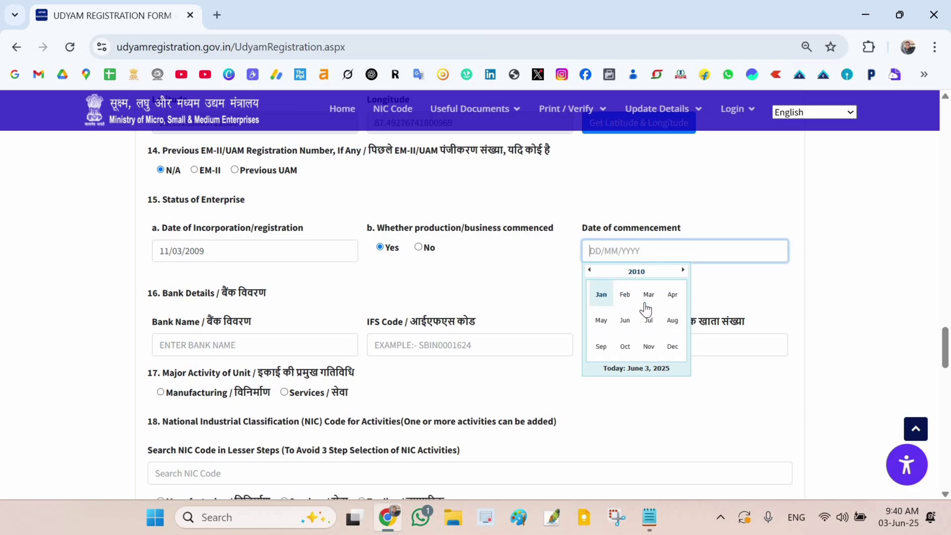
left_click(601, 295)
key("Return")
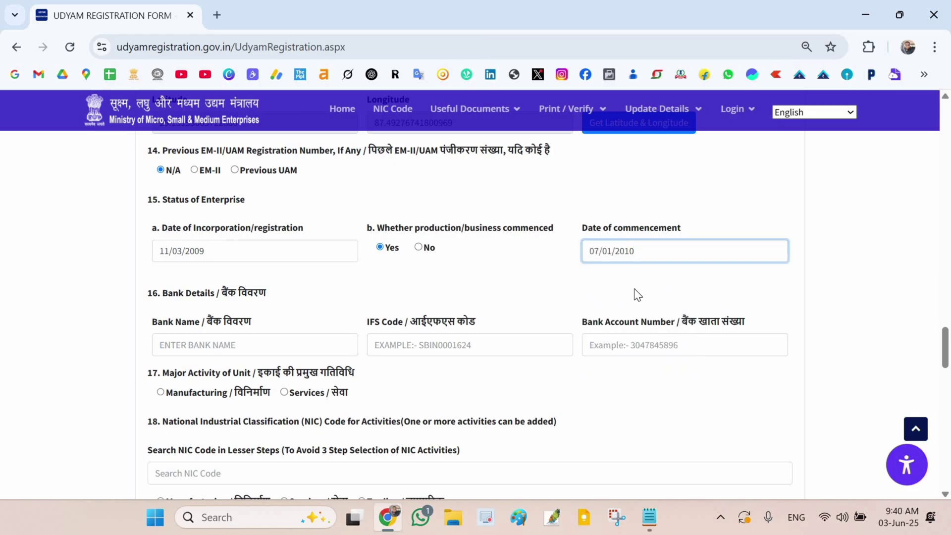
Step: Scroll down to the bank details and move into the Bank Name field
scroll(506, 304, "down", 3)
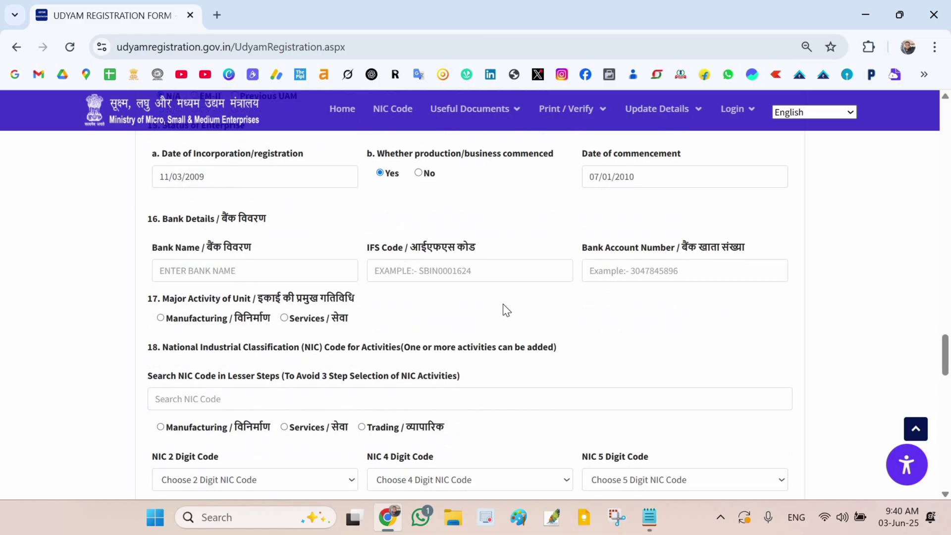
key("Tab")
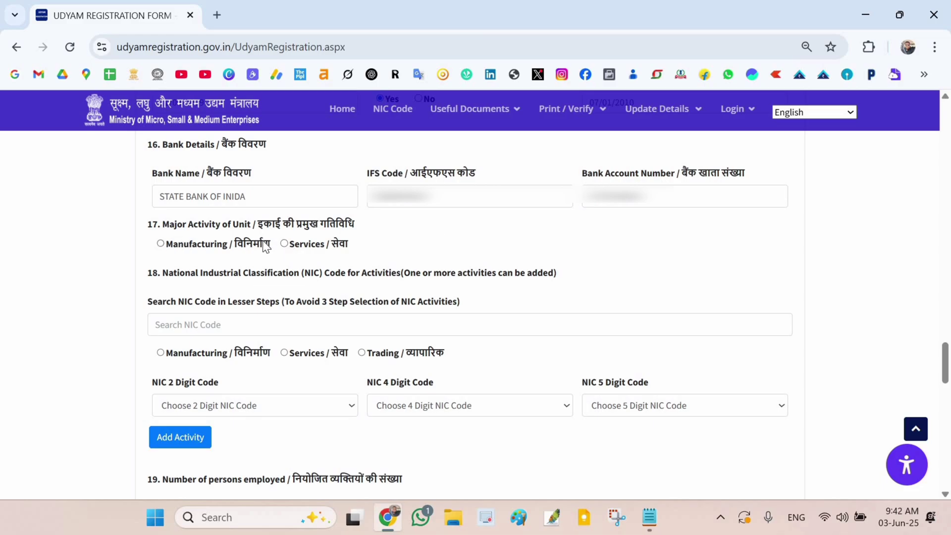
Step: Set the major activity to Manufacturing and add NIC code 13122, silk weaving
left_click(162, 243)
left_click(251, 327)
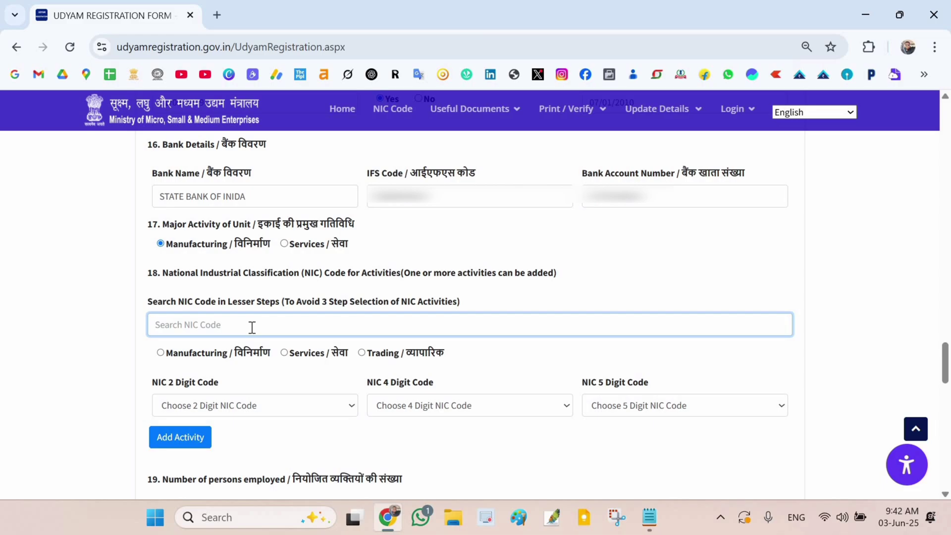
type("silk")
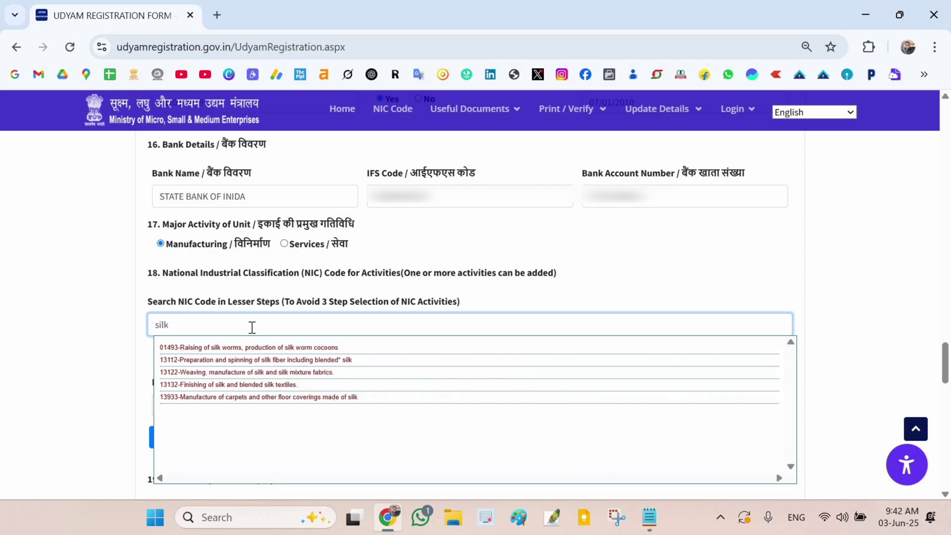
key("Down")
key("Down")
key("Down")
key("Down")
key("Down")
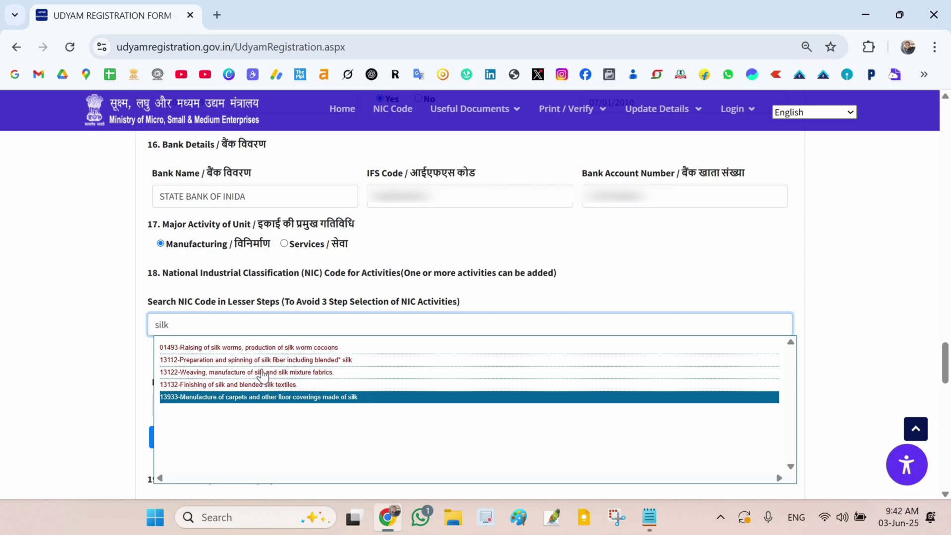
key("Up")
key("Up")
key("Up")
key("Up")
key("Down")
key("Down")
key("Down")
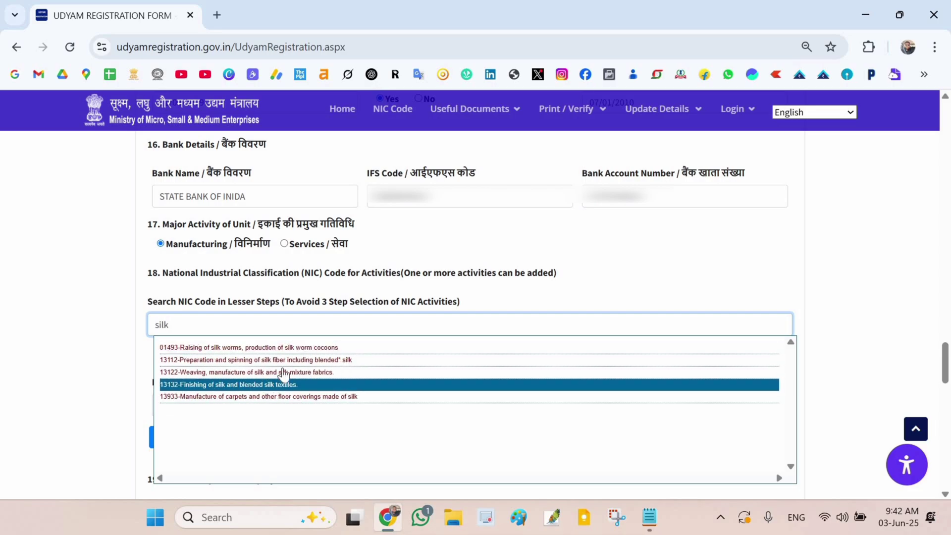
key("Up")
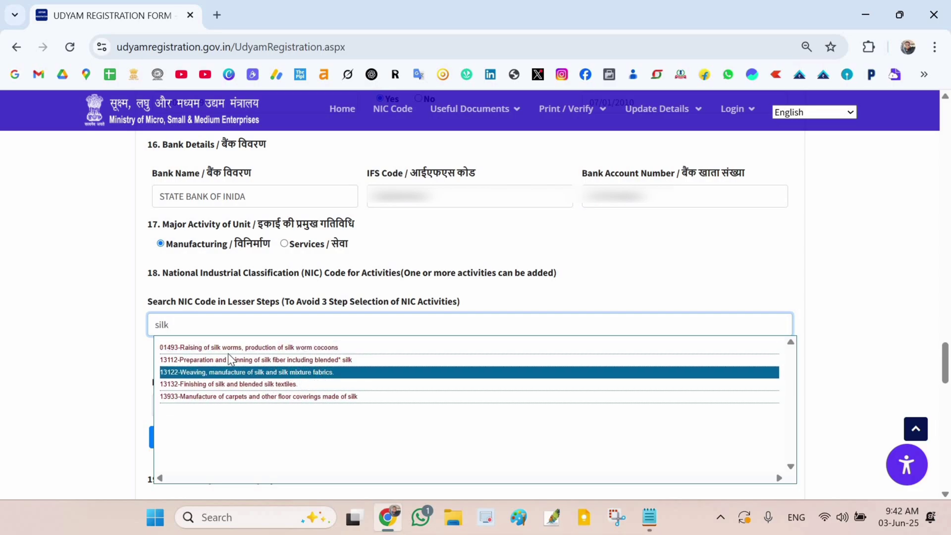
key("Return")
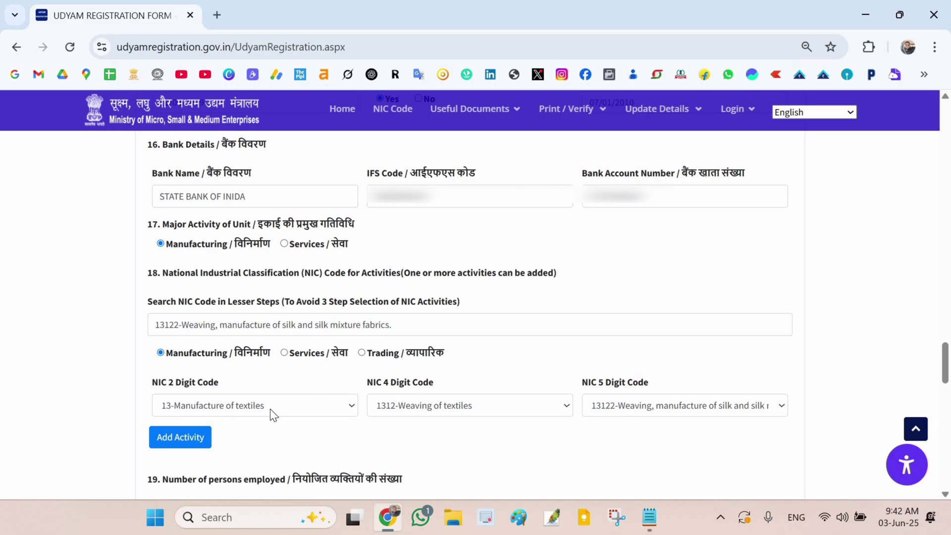
left_click(186, 438)
left_click(183, 441)
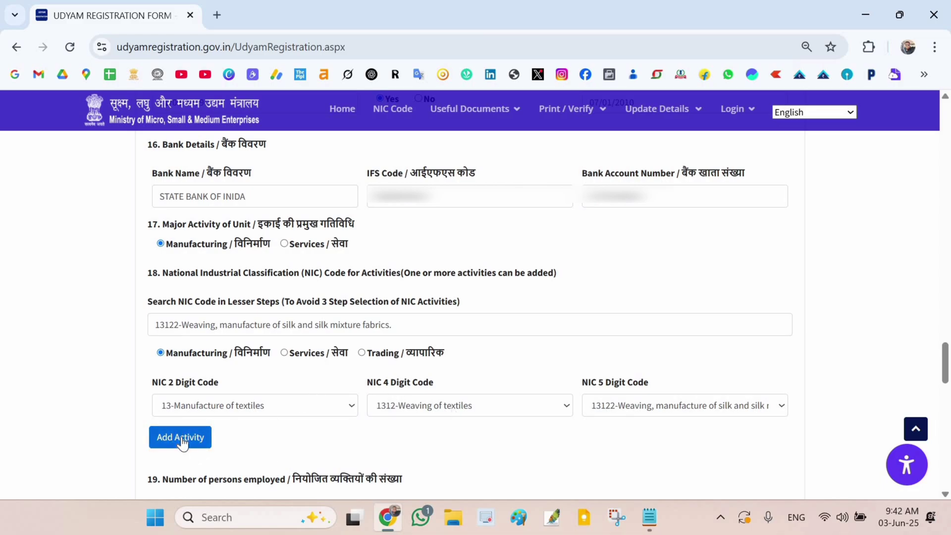
left_click(204, 334)
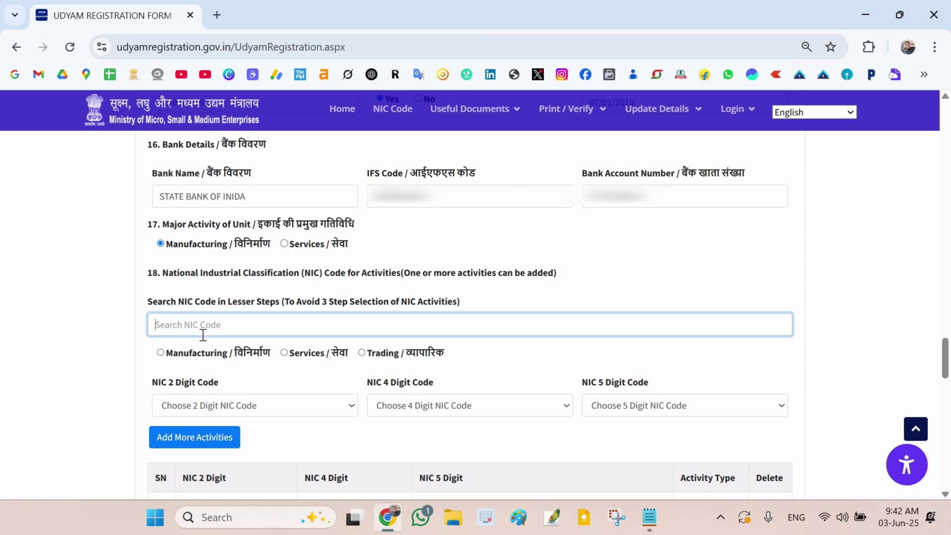
Step: Search 'silk' and choose NIC code 13132, finishing of silk and blended silk textiles
type("silk")
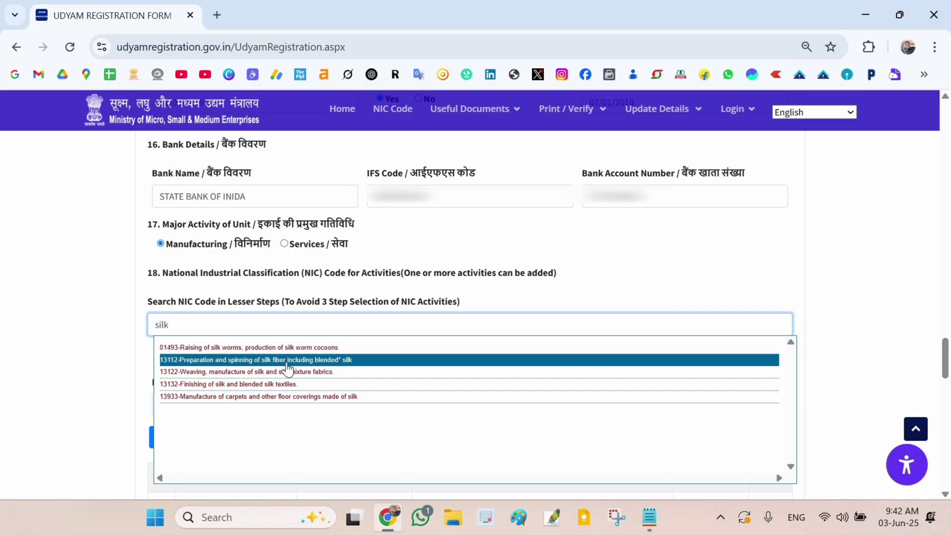
left_click(262, 391)
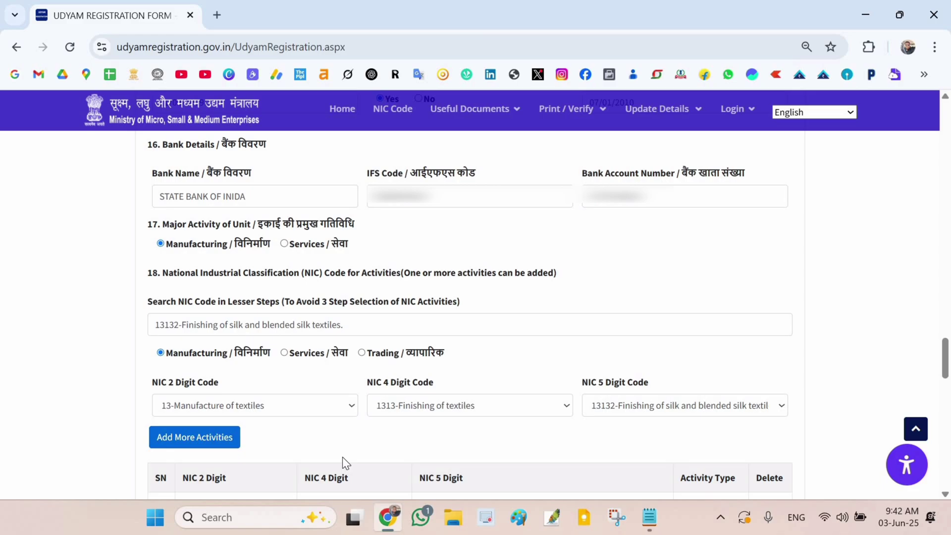
scroll(343, 457, "down", 3)
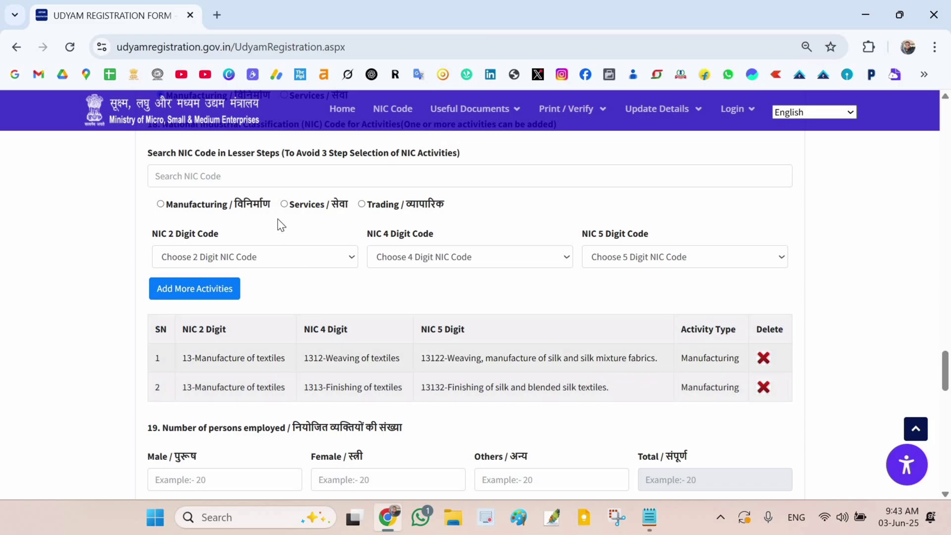
Step: Search 'fabric' and pick NIC code 13121, cotton weaving
left_click(211, 169)
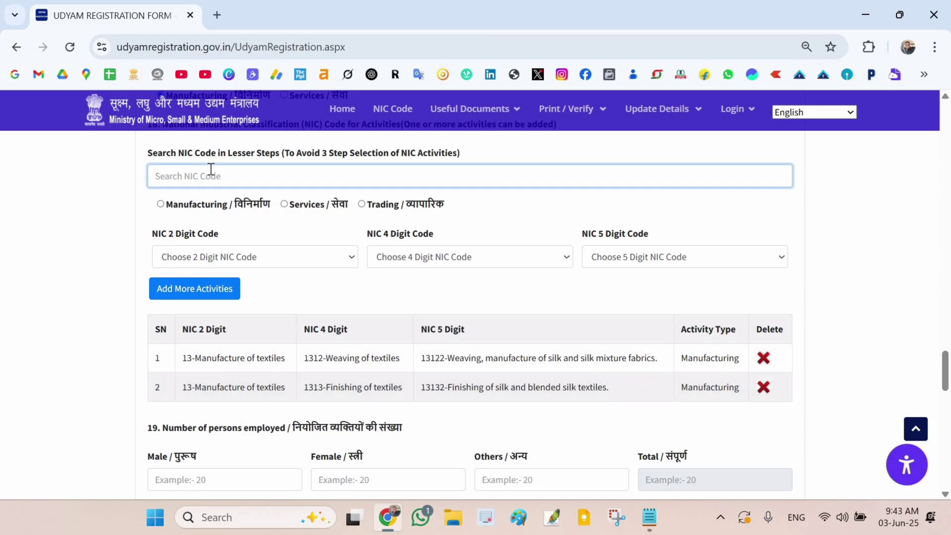
type("fabri")
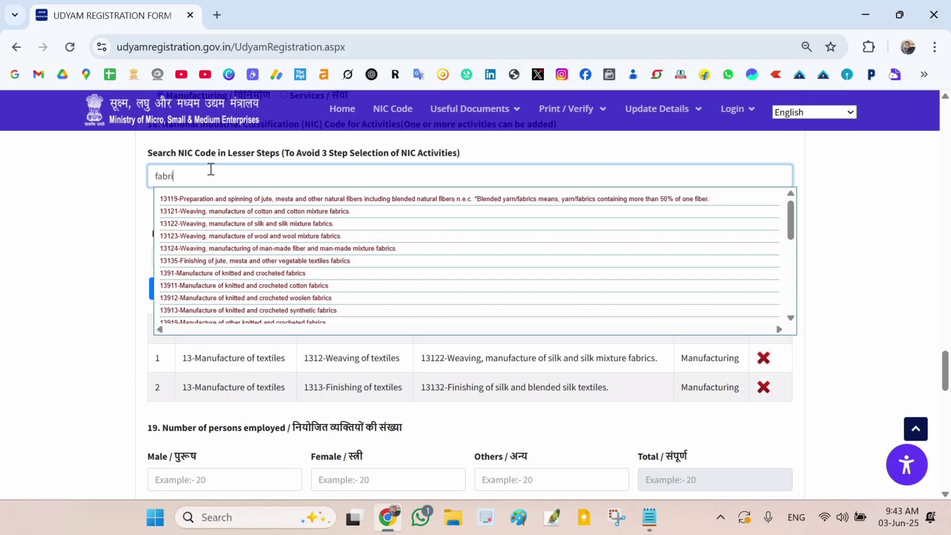
type("ck")
key("BackSpace")
key("Down")
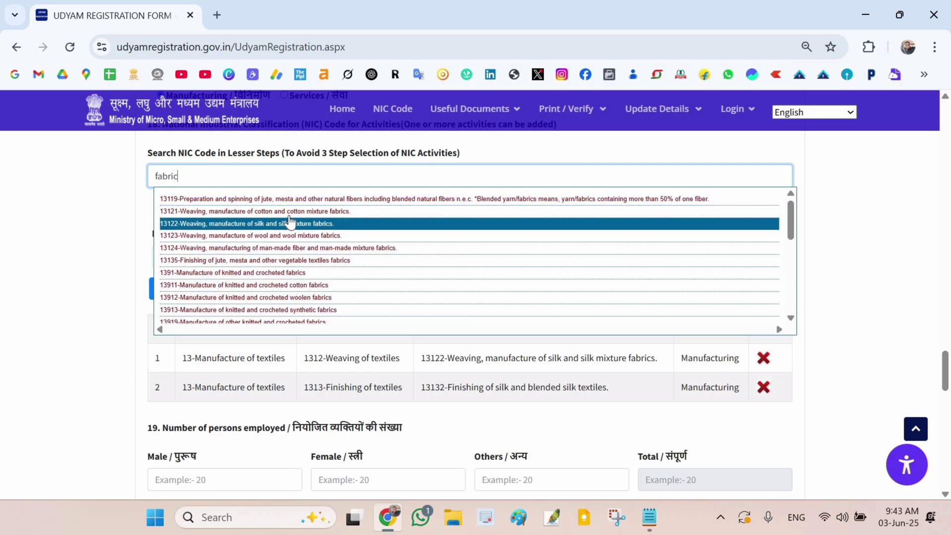
key("Up")
key("Return")
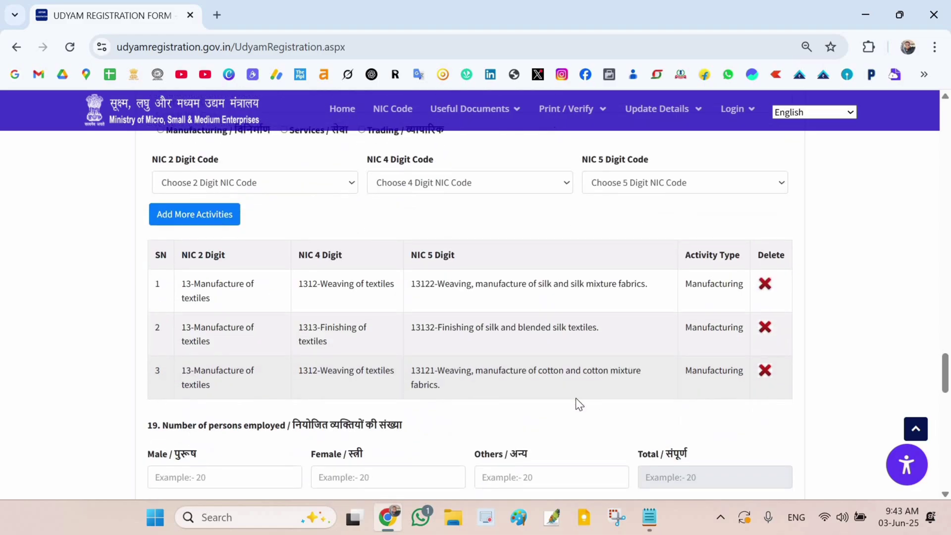
Step: Enter 10 male, 10 female and 0 other employees, totalling 20
scroll(471, 369, "down", 3)
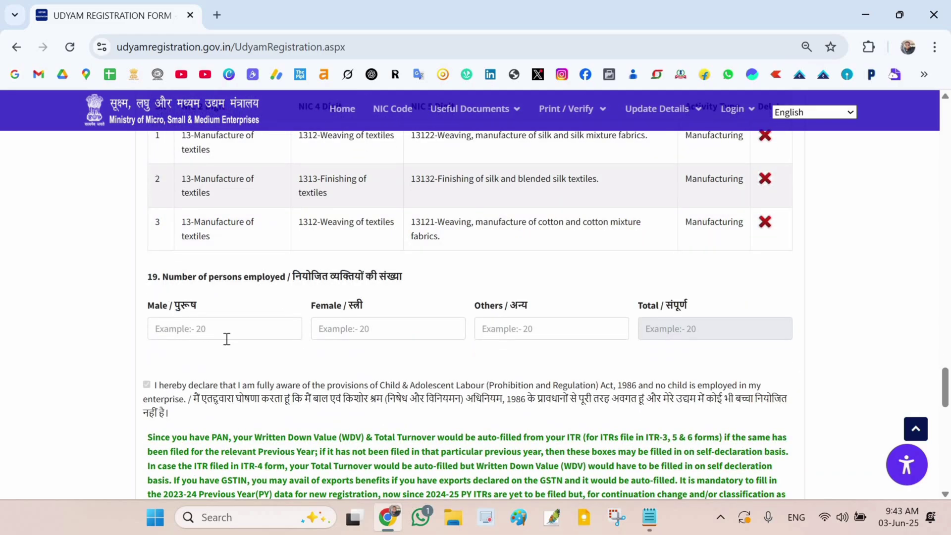
left_click(225, 337)
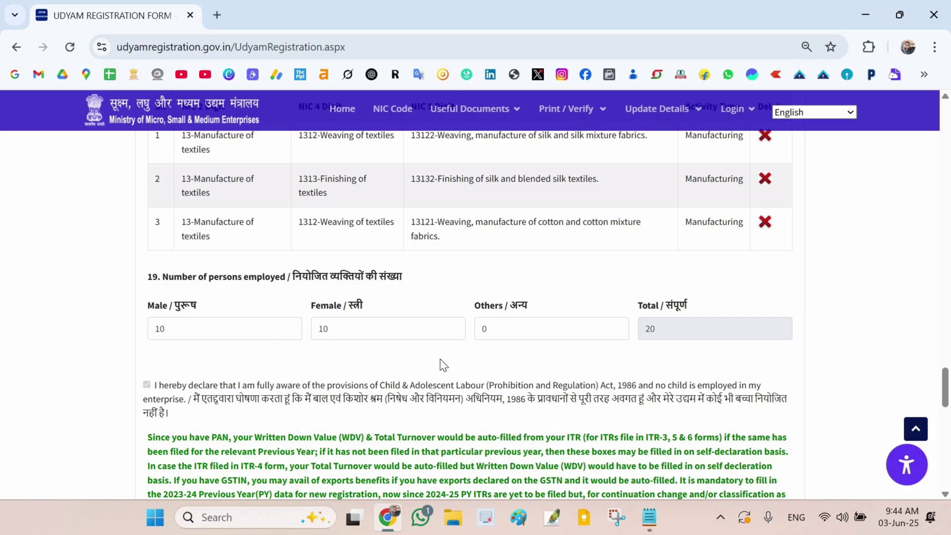
scroll(606, 274, "down", 2)
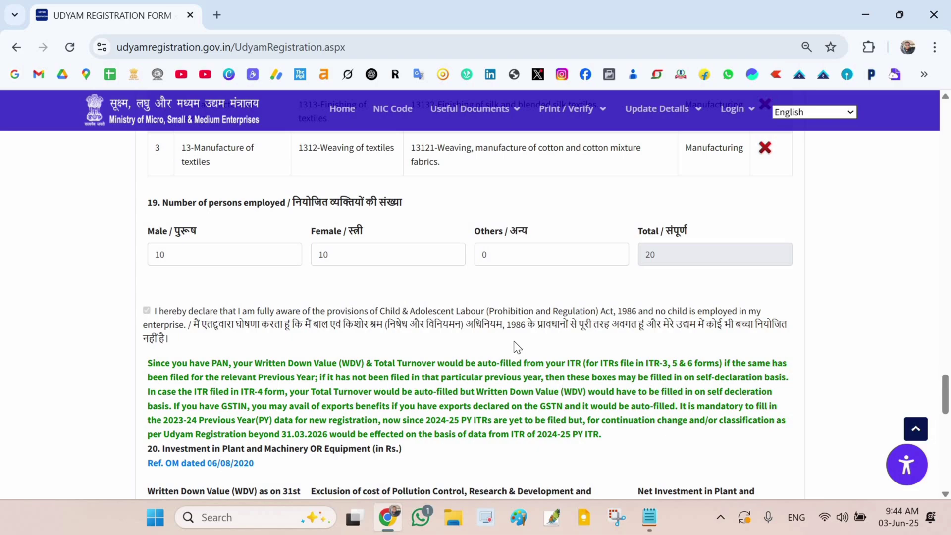
scroll(516, 346, "down", 3)
scroll(336, 348, "down", 2)
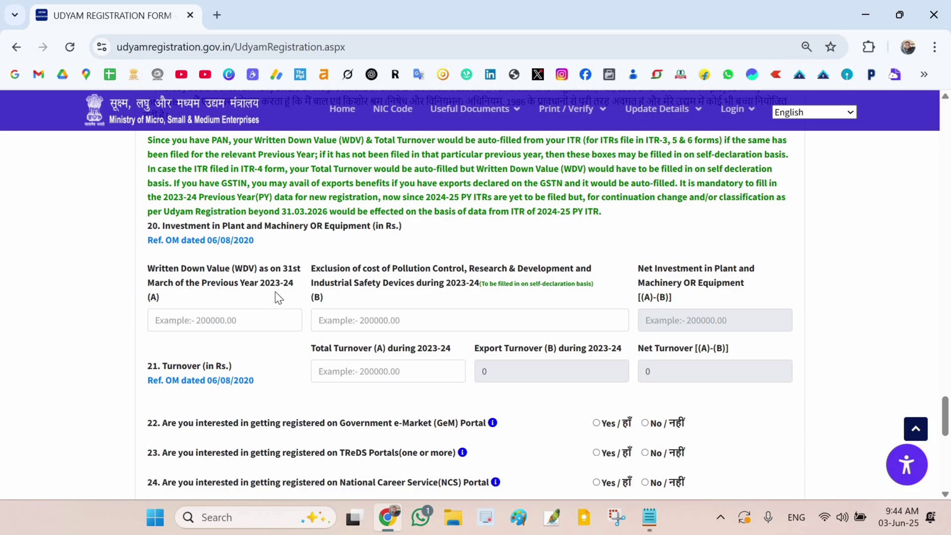
Step: Enter WDV 300000, exclusion 0, and total turnover 500000
left_click(273, 326)
scroll(423, 325, "down", 1)
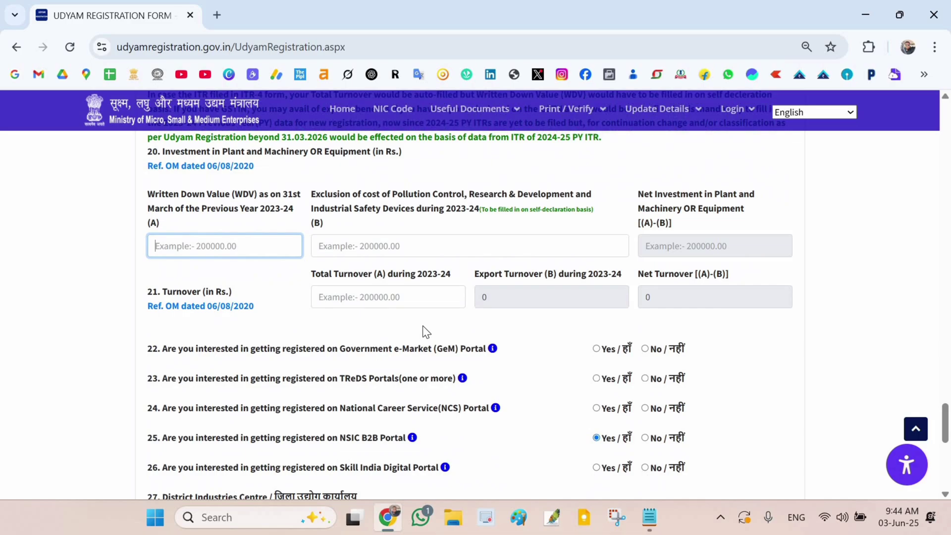
type("30000")
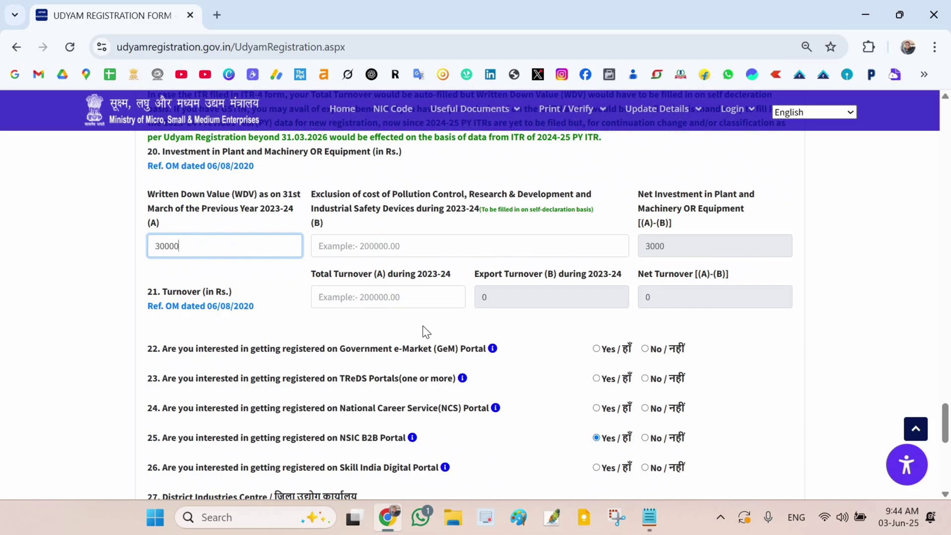
type("0")
left_click(419, 243)
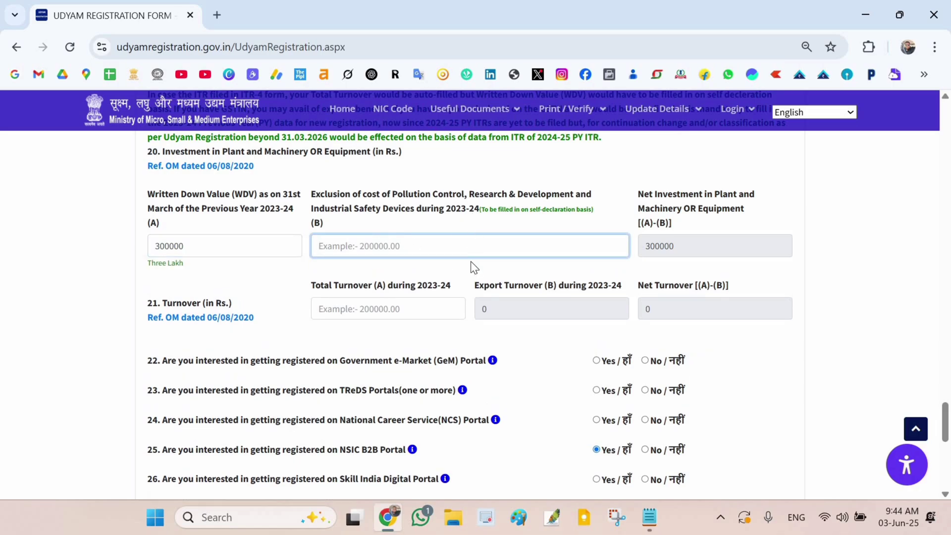
type("0")
key("BackSpace")
type("0")
left_click(357, 225)
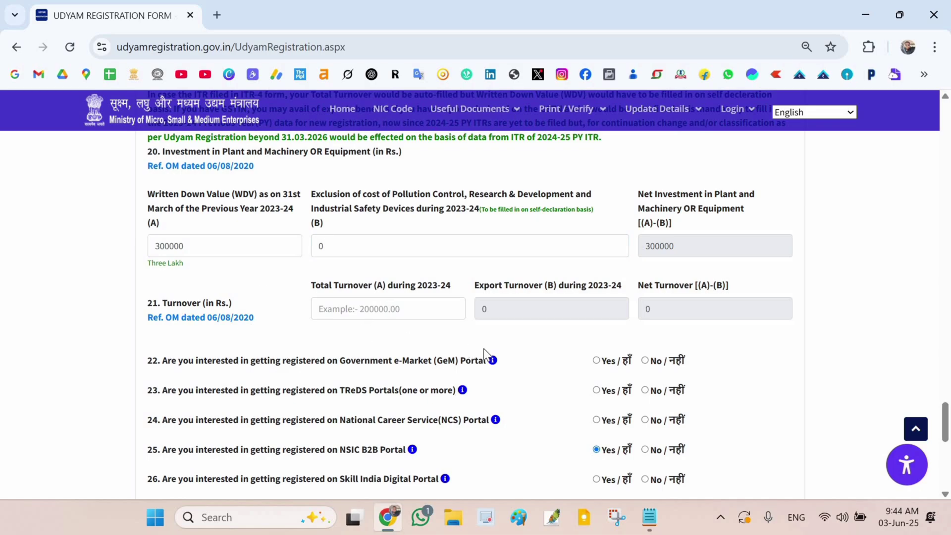
key("Tab")
type("5")
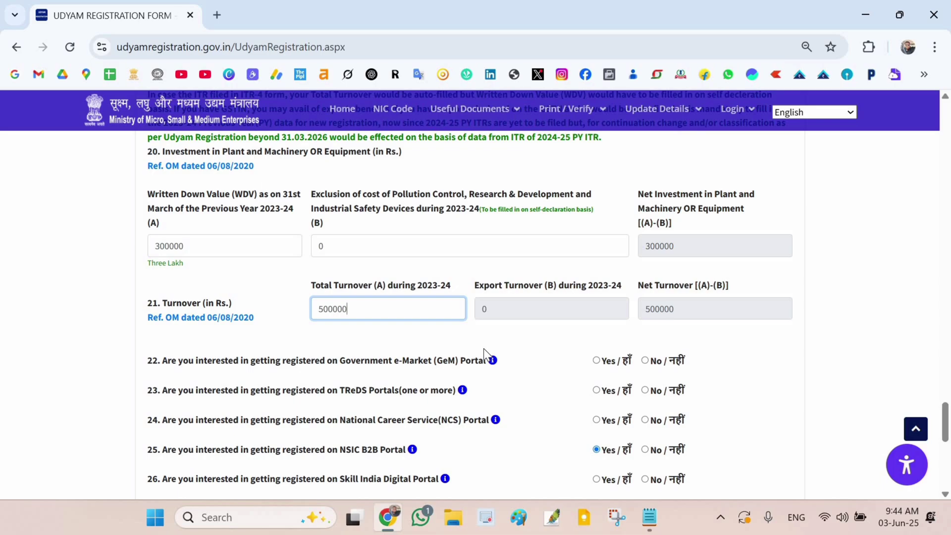
left_click(387, 326)
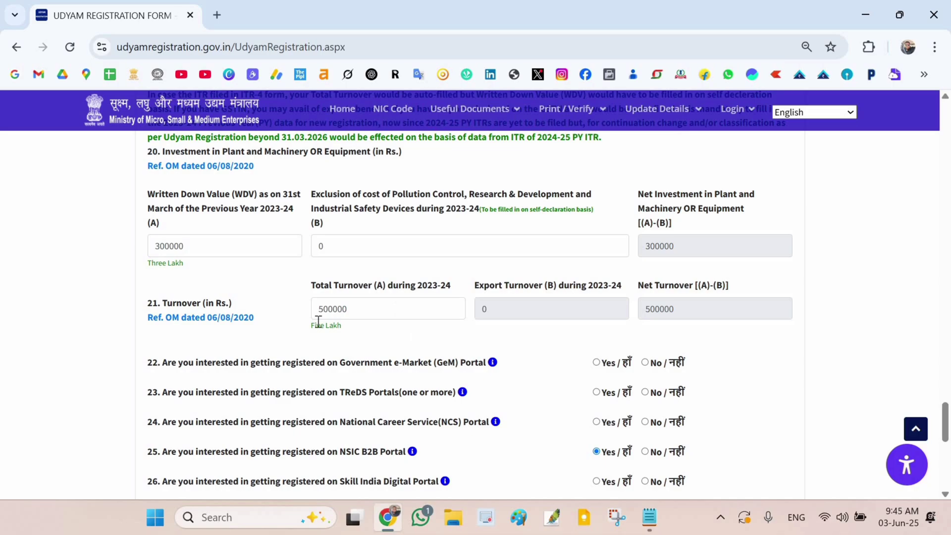
Step: Scroll down through portal questions 22–26 and the GODDA district centre to the final declaration
scroll(302, 305, "down", 1)
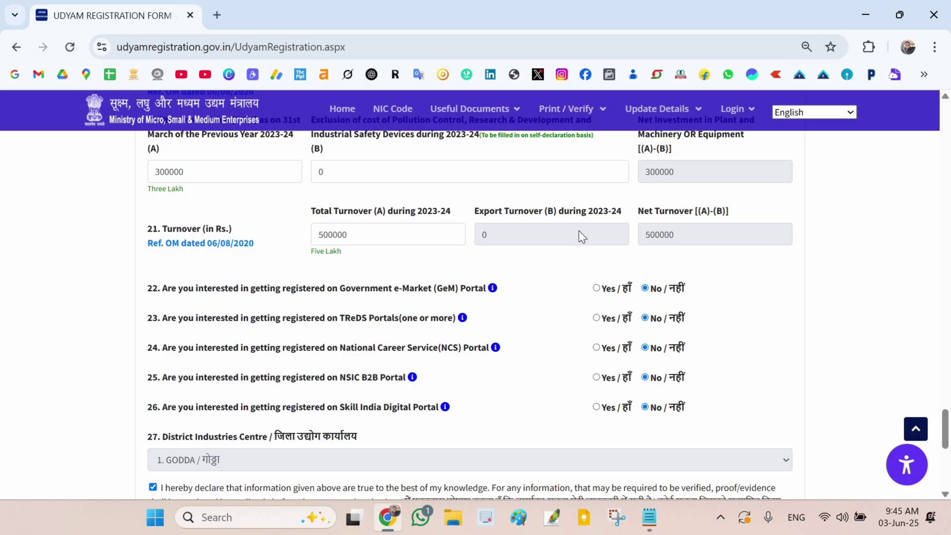
scroll(579, 230, "down", 3)
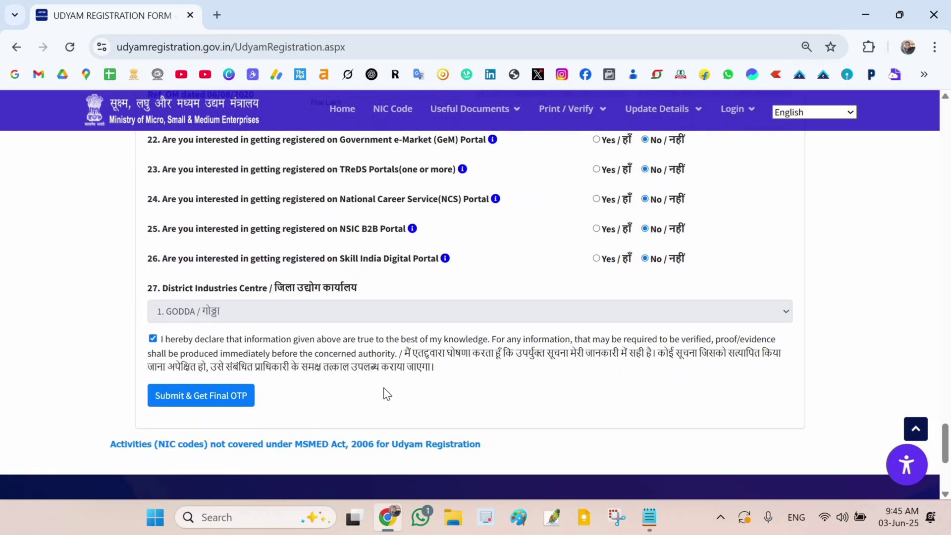
scroll(181, 243, "down", 1)
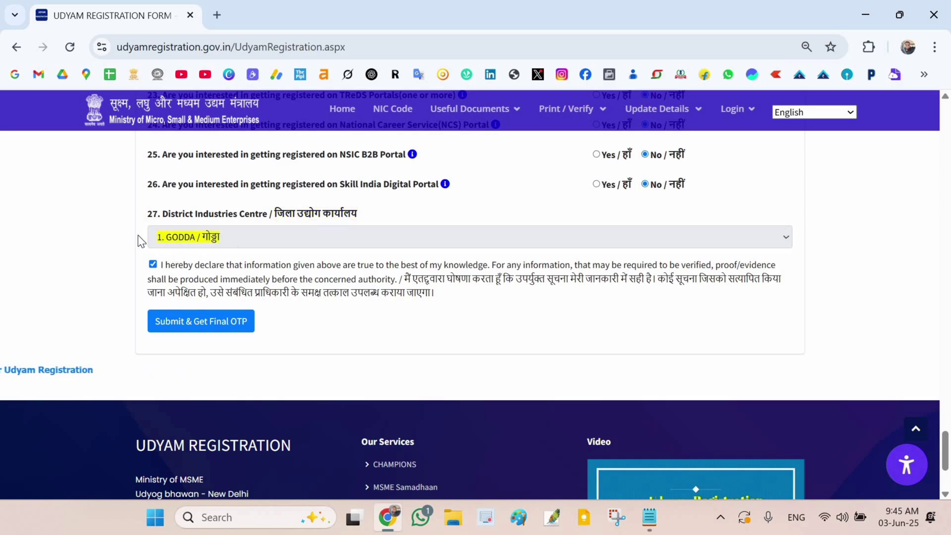
Step: Submit the form with 'Submit & Get Final OTP' and confirm the data and mobile number are correct
left_click(201, 330)
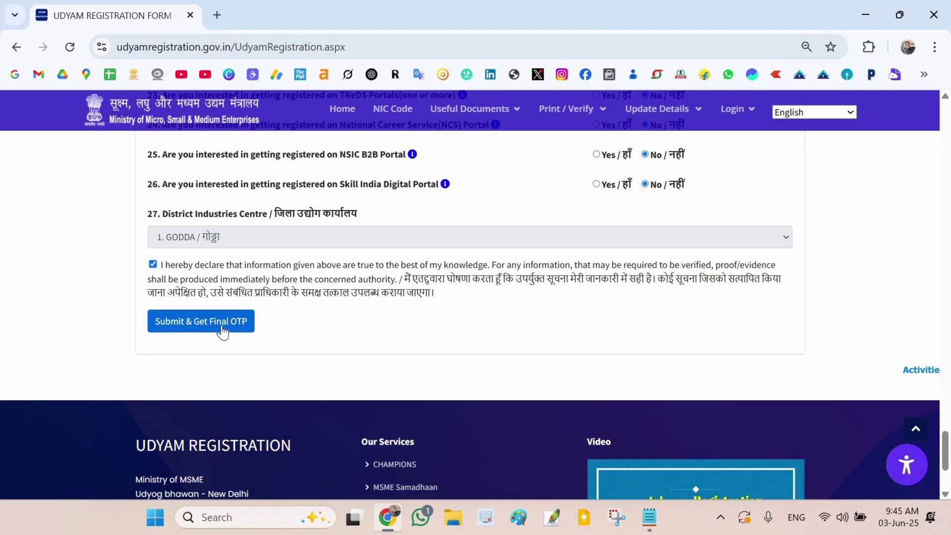
left_click(208, 330)
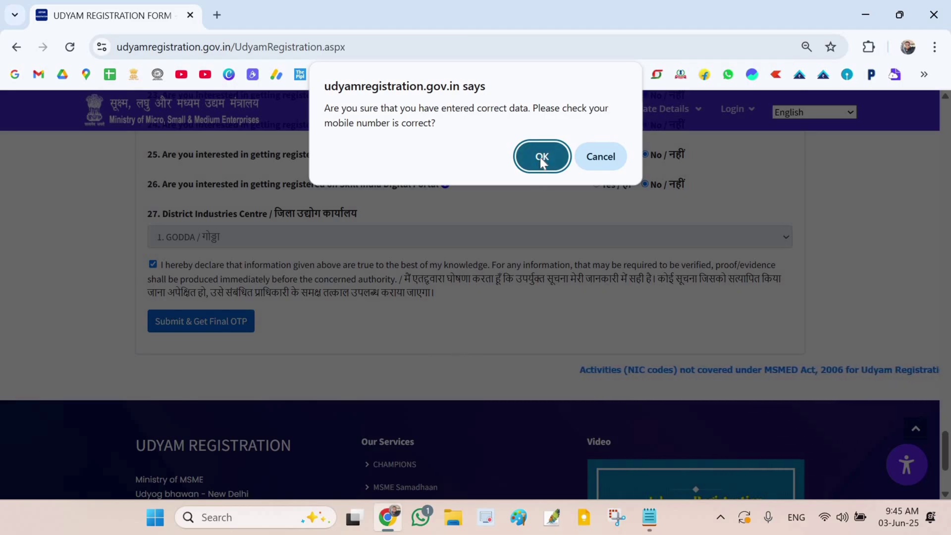
left_click(542, 156)
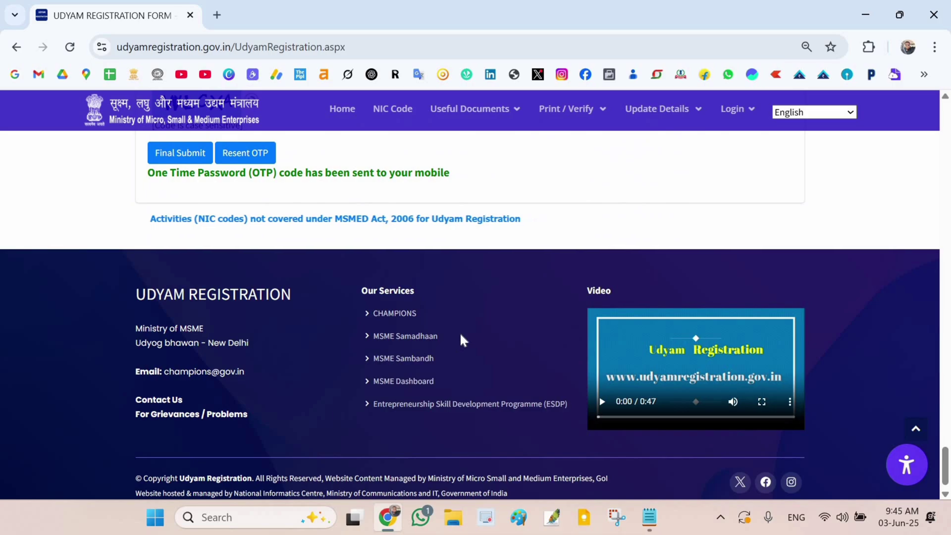
Step: Scroll up to the OTP and verification code fields and refresh the captcha image
scroll(284, 248, "up", 3)
scroll(343, 266, "up", 1)
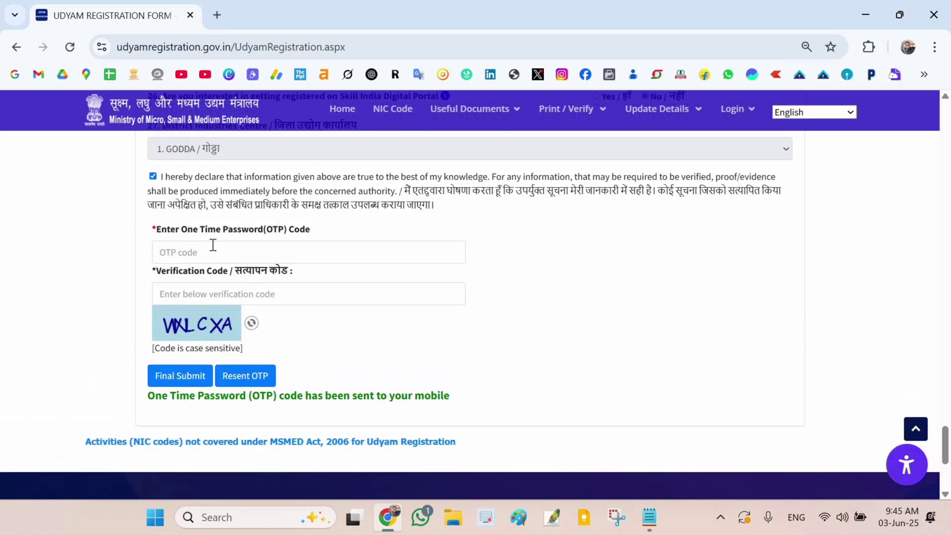
left_click(222, 252)
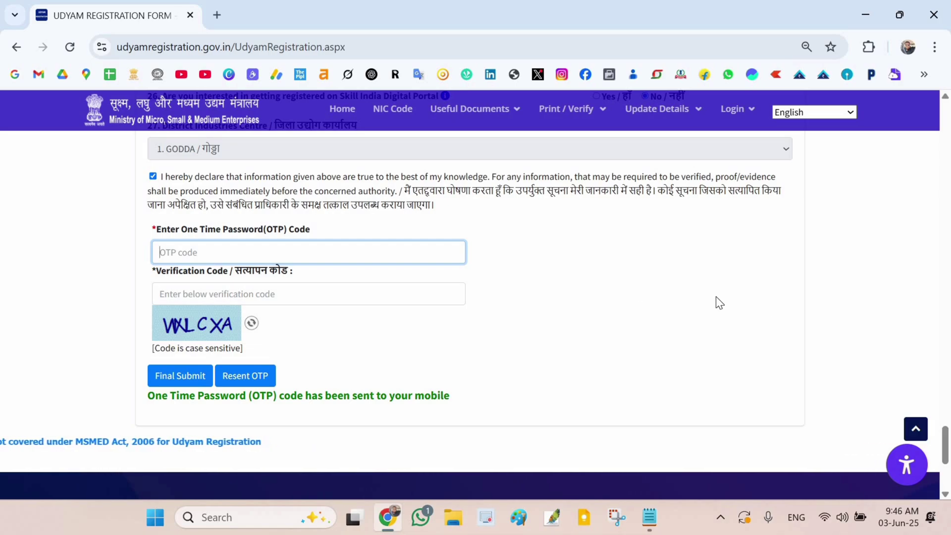
left_click(276, 293)
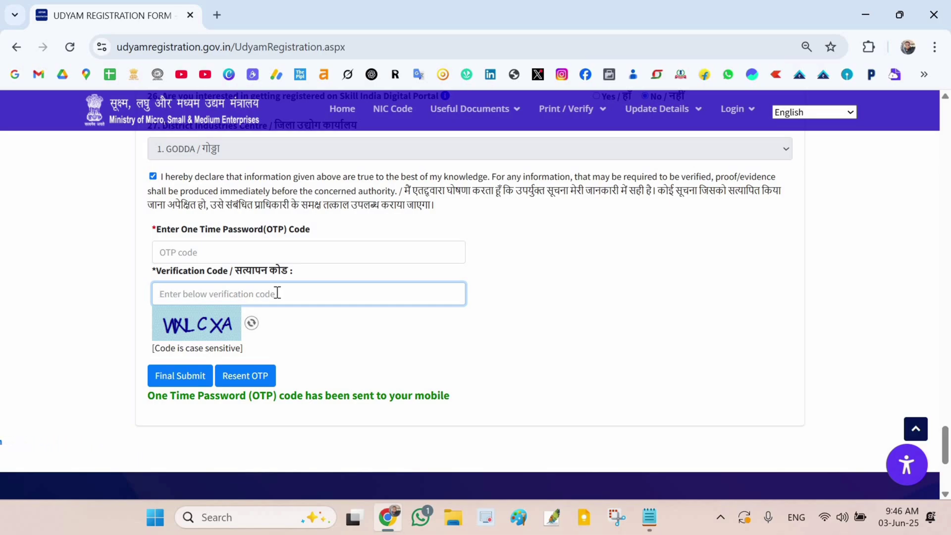
left_click(277, 336)
left_click(252, 323)
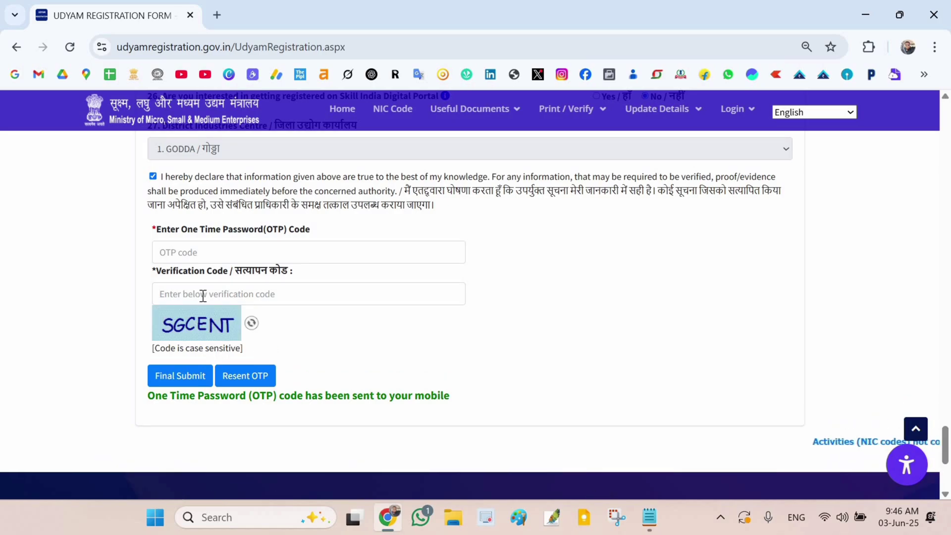
Step: Enter the captcha verification code and the mobile OTP, then submit the form
left_click(200, 292)
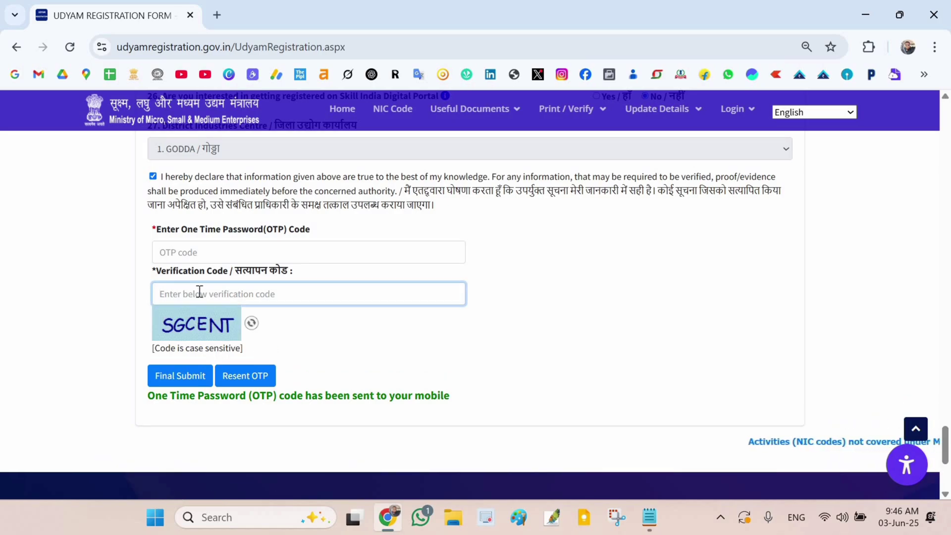
type("SG")
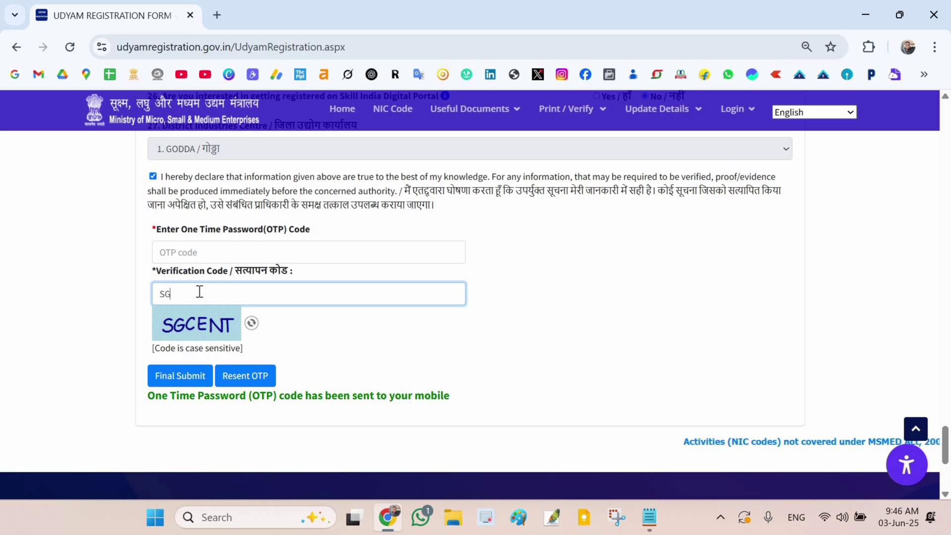
type("C")
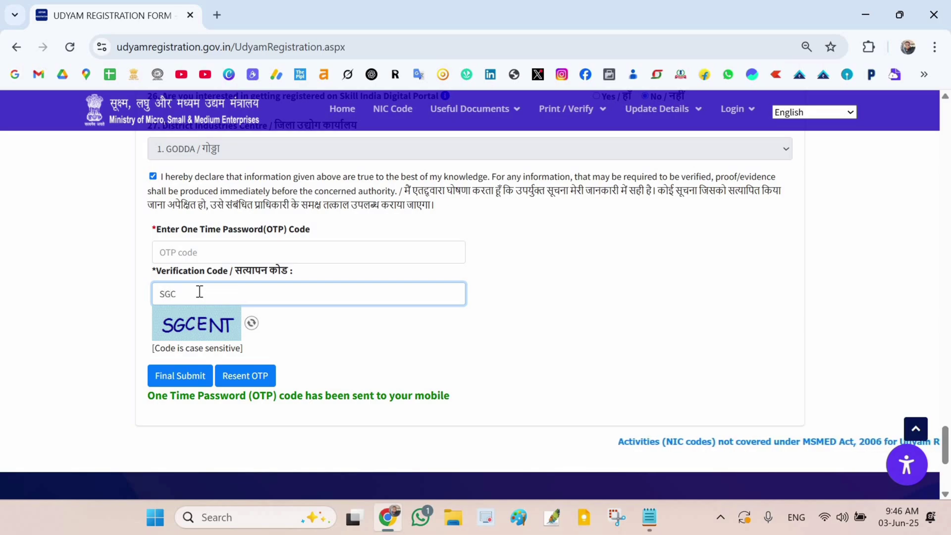
type("ENT")
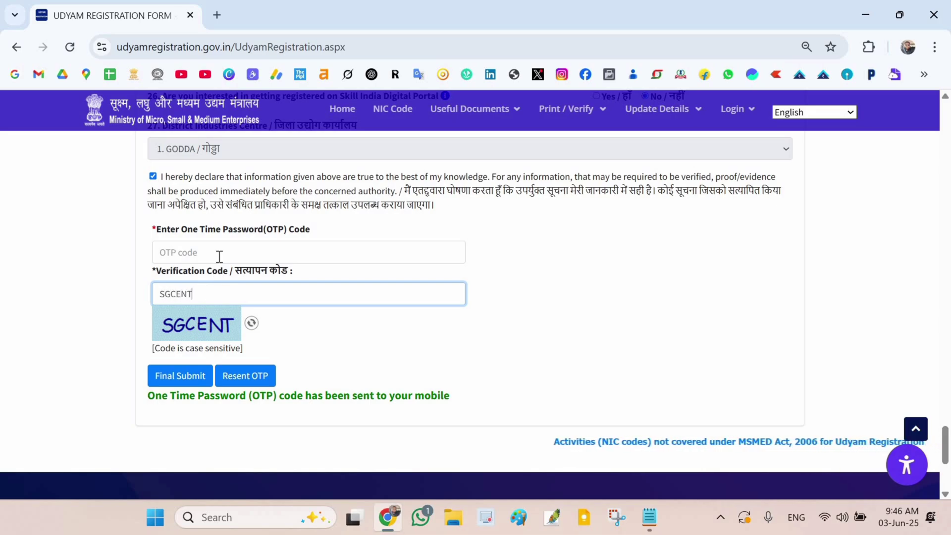
key("shift+Tab")
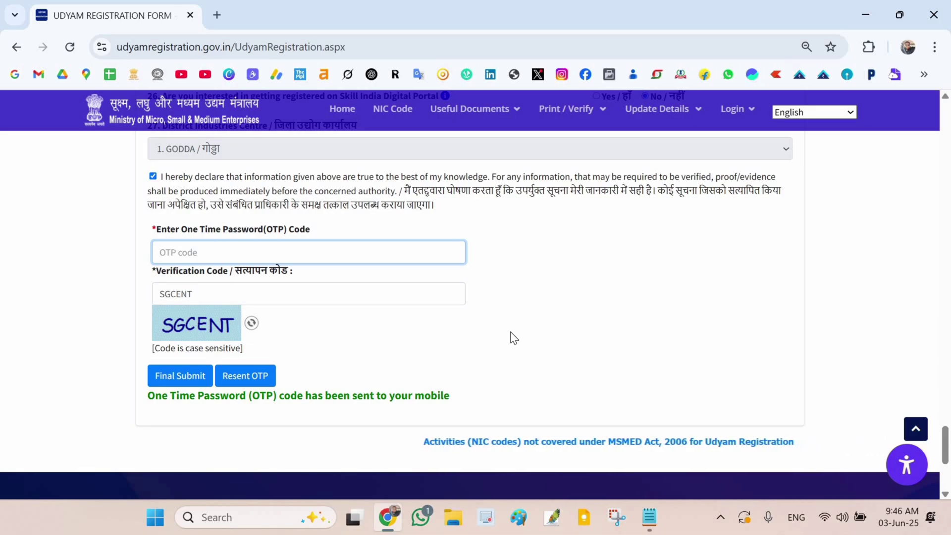
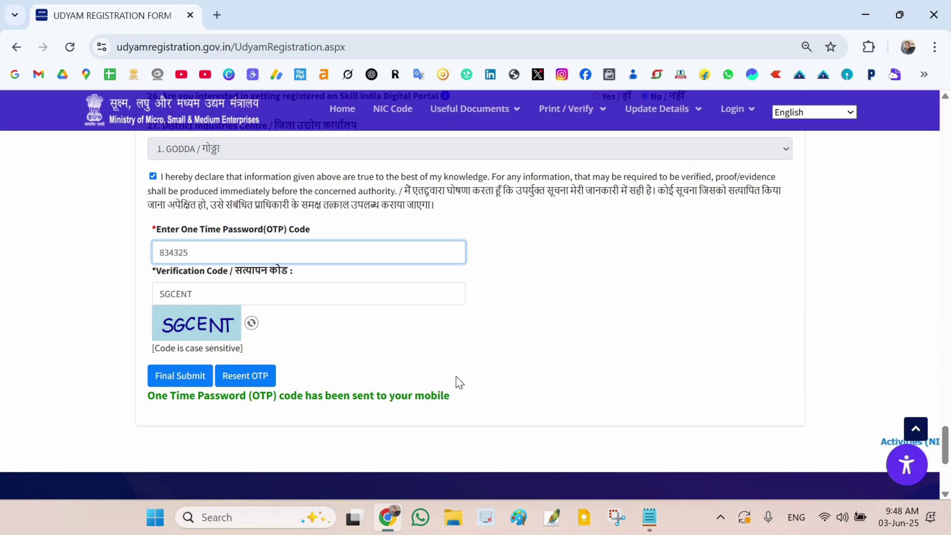
left_click(173, 383)
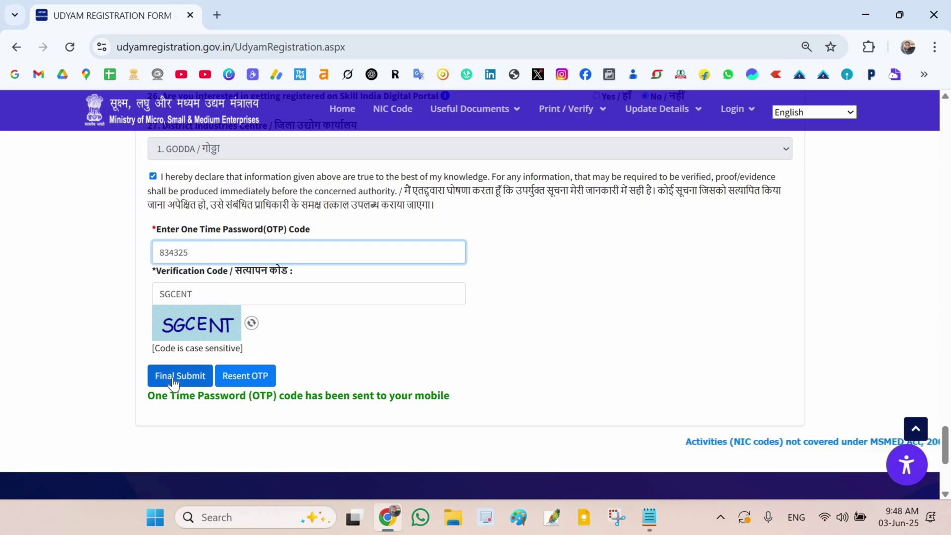
Step: Final-submit the registration, confirm it, and select the issued Udyam Registration number for copying
left_click(172, 376)
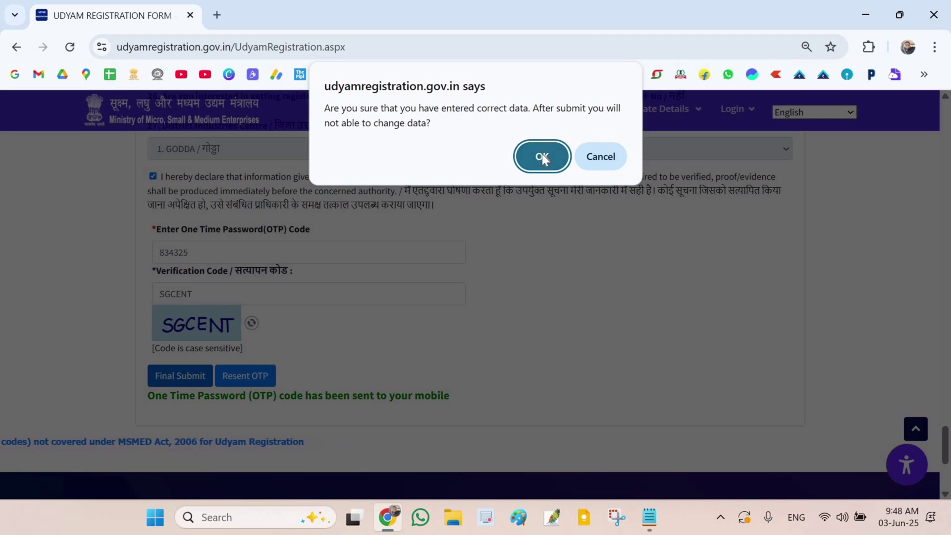
key("Return")
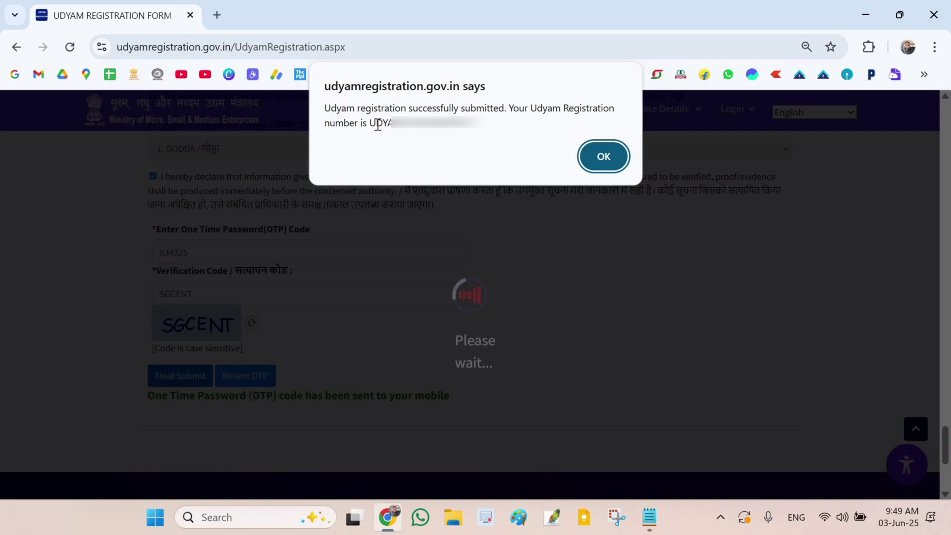
left_click_drag(372, 123, 473, 130)
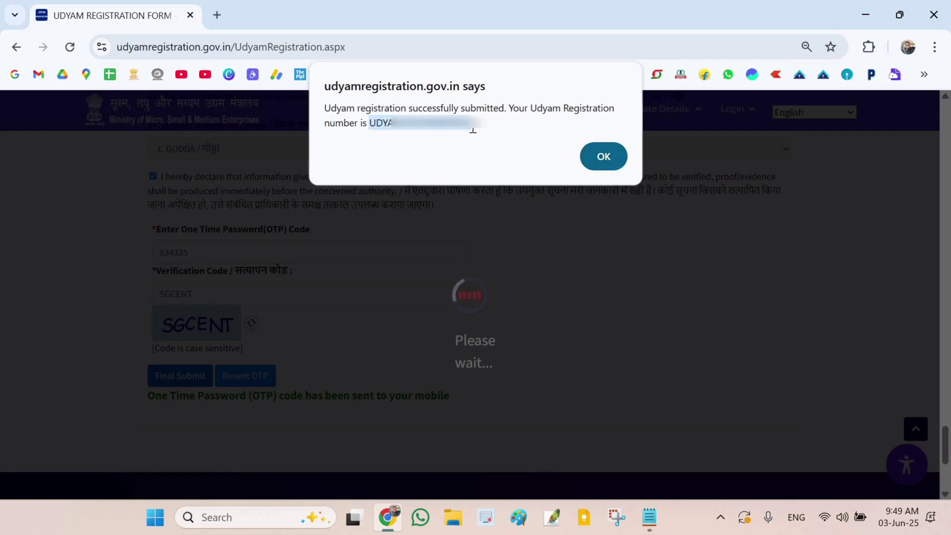
Step: Dismiss the registration success alert with OK to reach the thank-you page
left_click(610, 156)
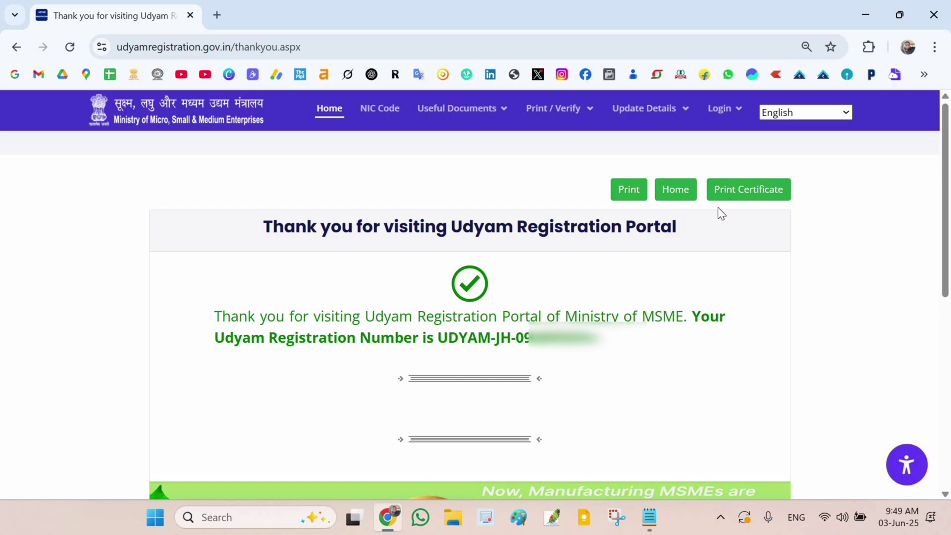
Step: On the Print Certificate login, paste the Udyam Registration Number and registered mobile number, choosing OTP on Mobile
left_click(756, 193)
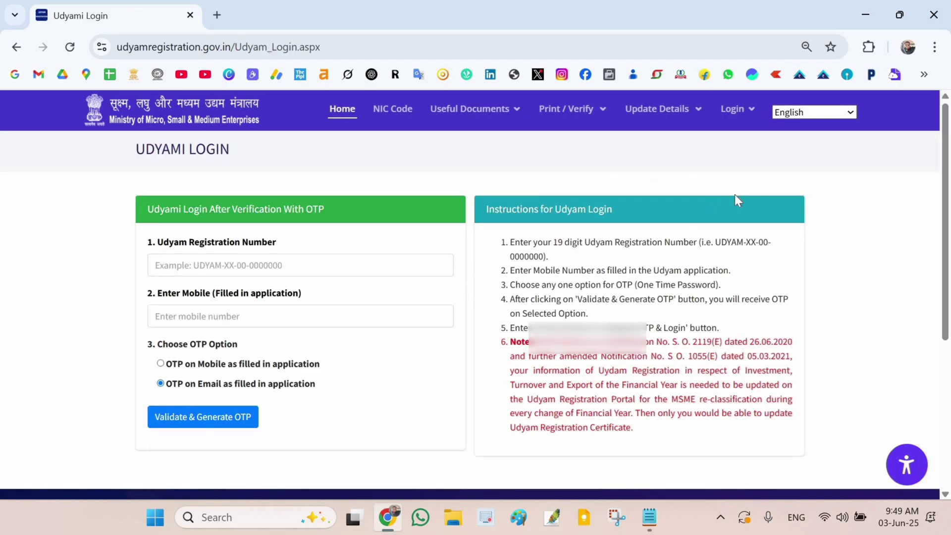
left_click(171, 265)
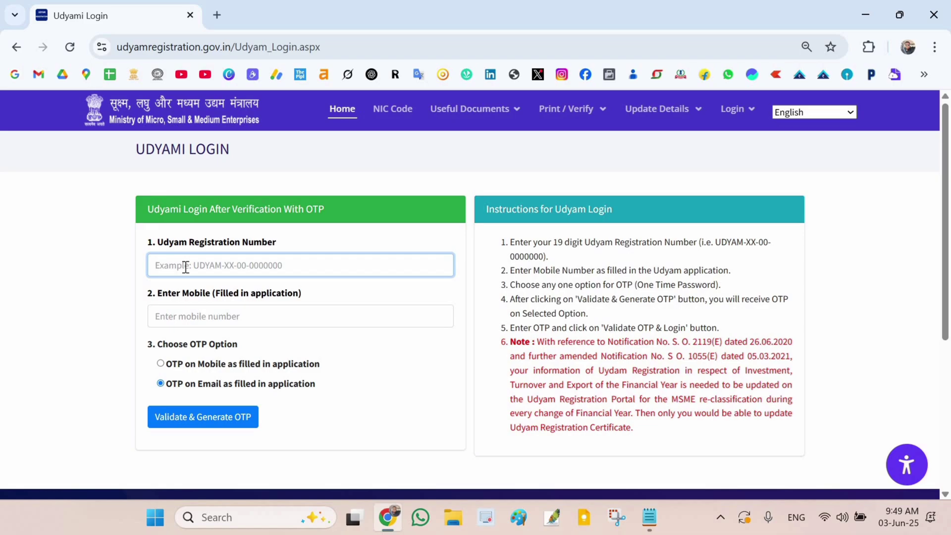
key("ctrl+v")
left_click(182, 319)
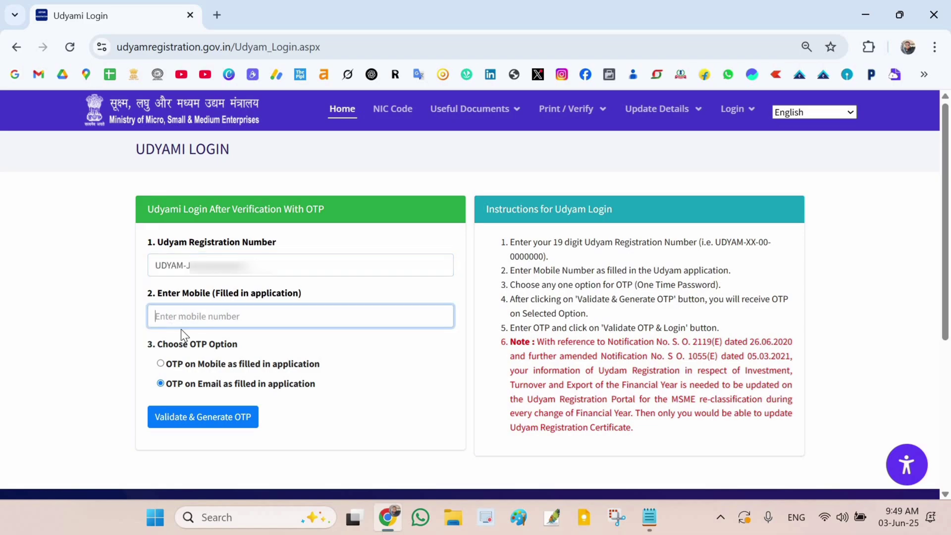
key("ctrl+v")
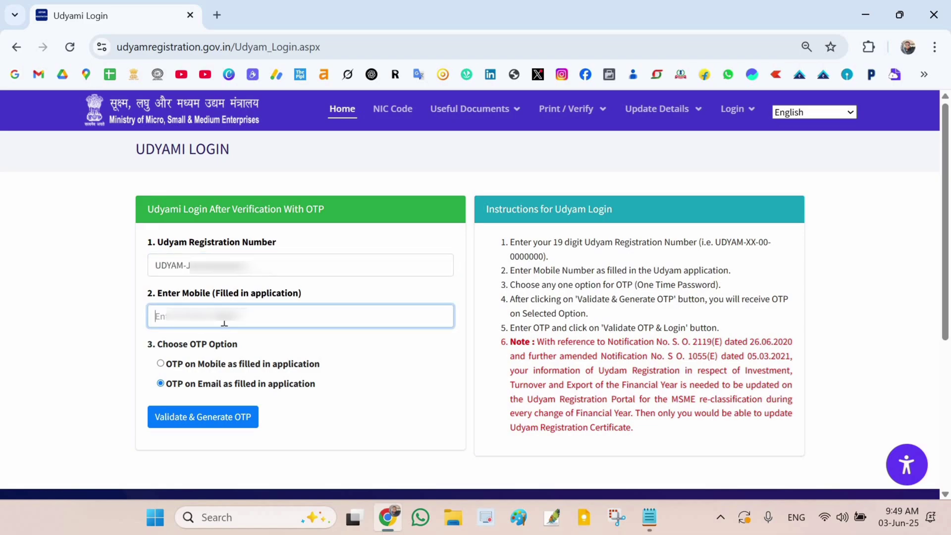
key("ctrl+v")
left_click(420, 372)
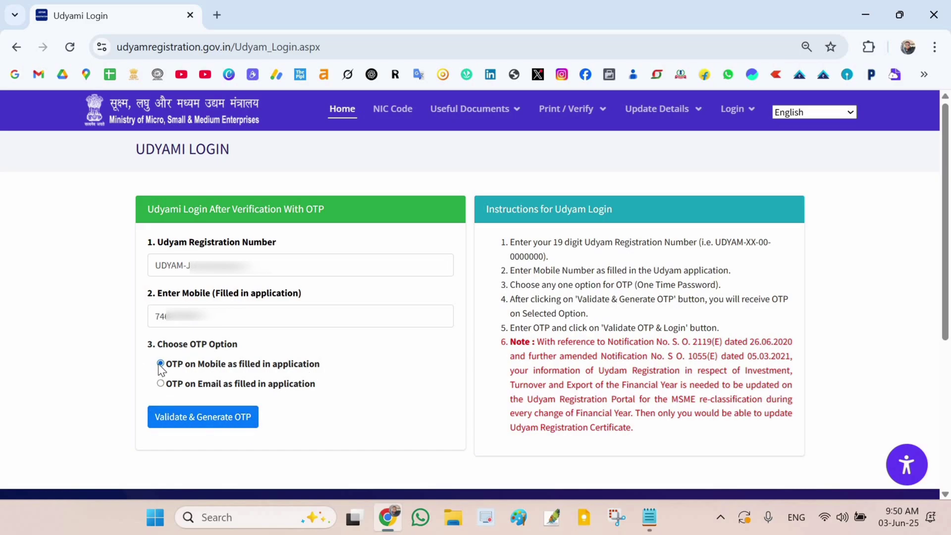
Step: Generate a mobile OTP, enter it, and log in to the Udyam dashboard
left_click(210, 427)
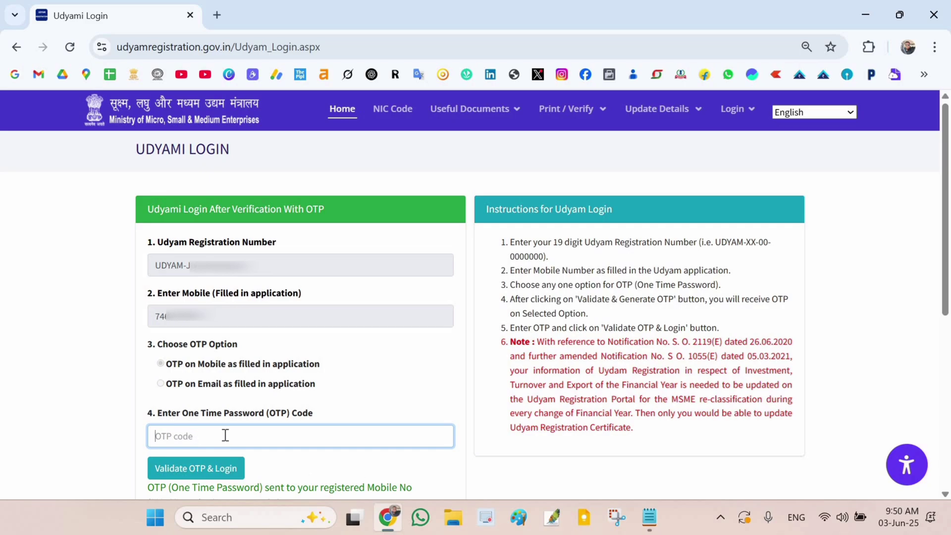
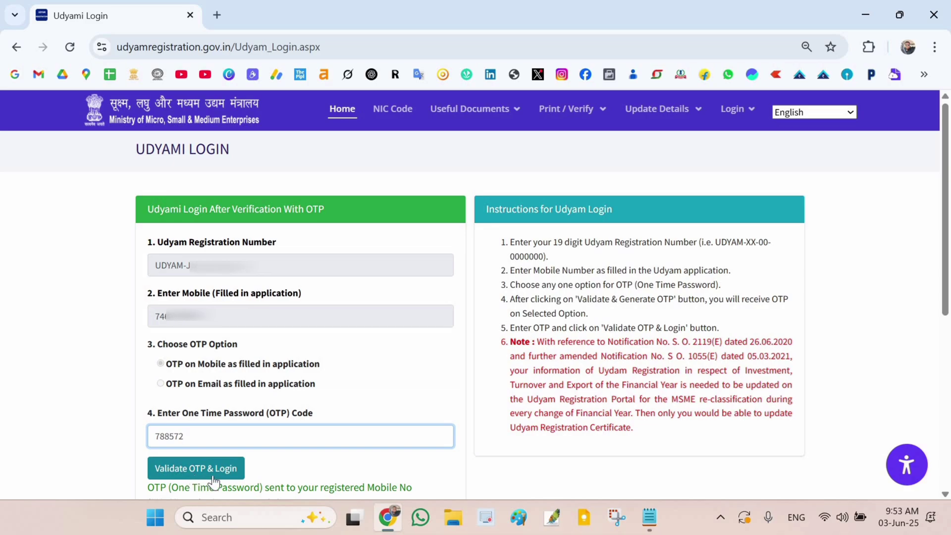
left_click(193, 470)
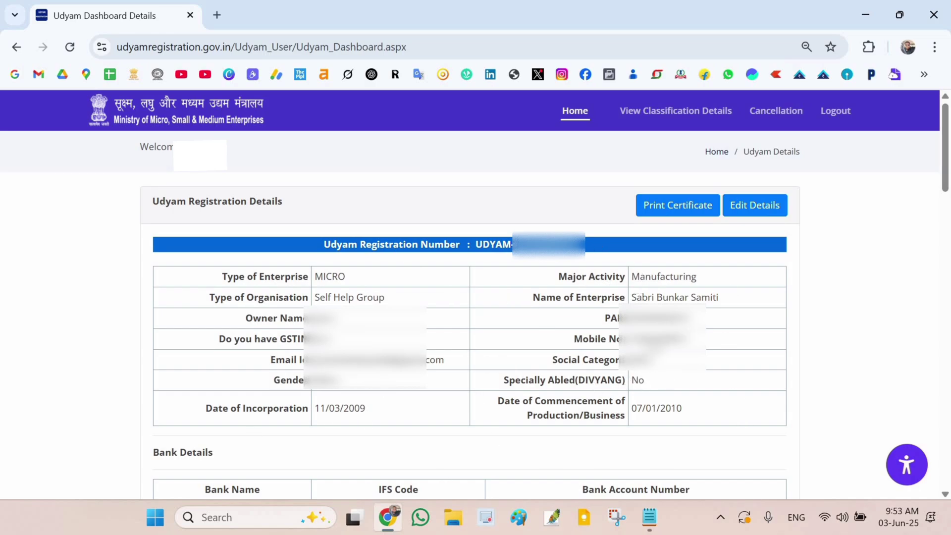
Step: Open the printable Udyam Registration Certificate from the dashboard's Print Certificate option
left_click(668, 207)
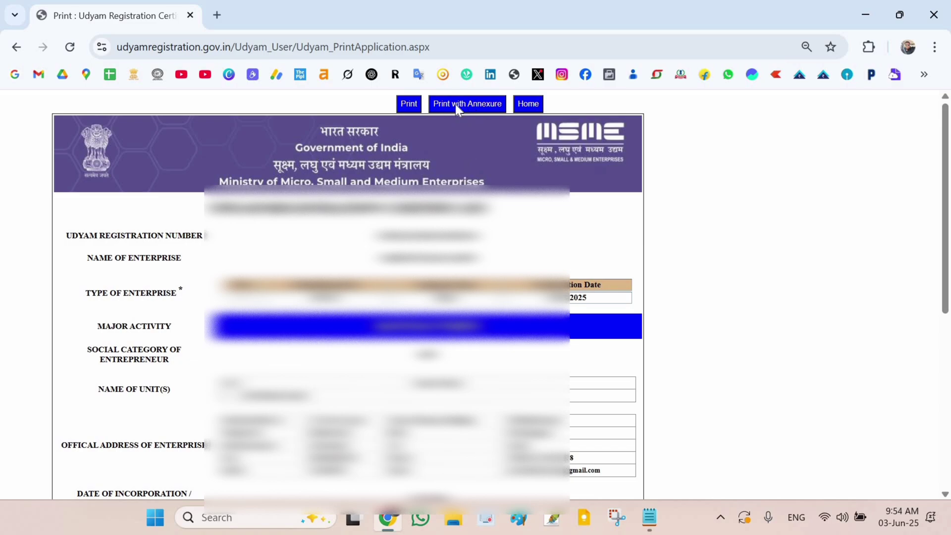
Step: Print the certificate with annexure to Save as PDF and expand More settings
left_click(462, 105)
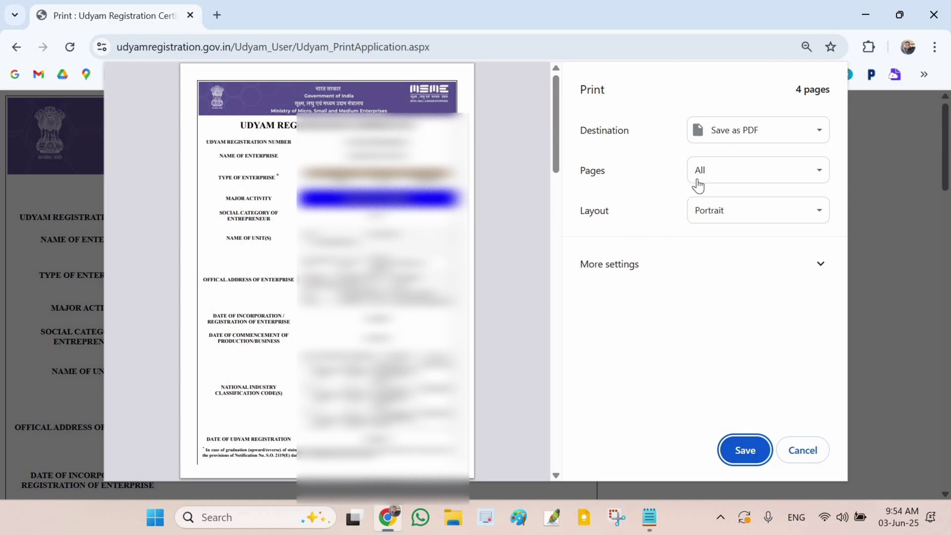
scroll(327, 272, "down", 10)
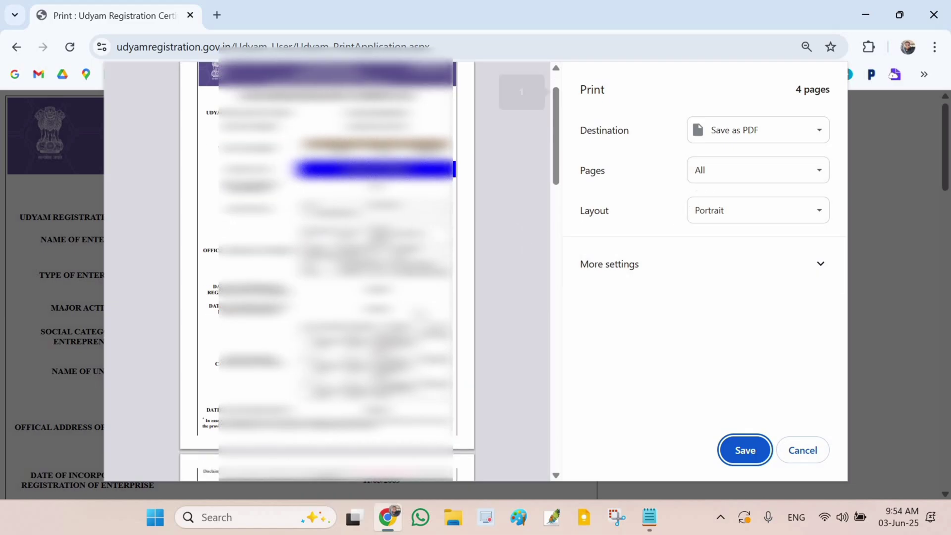
left_click(726, 222)
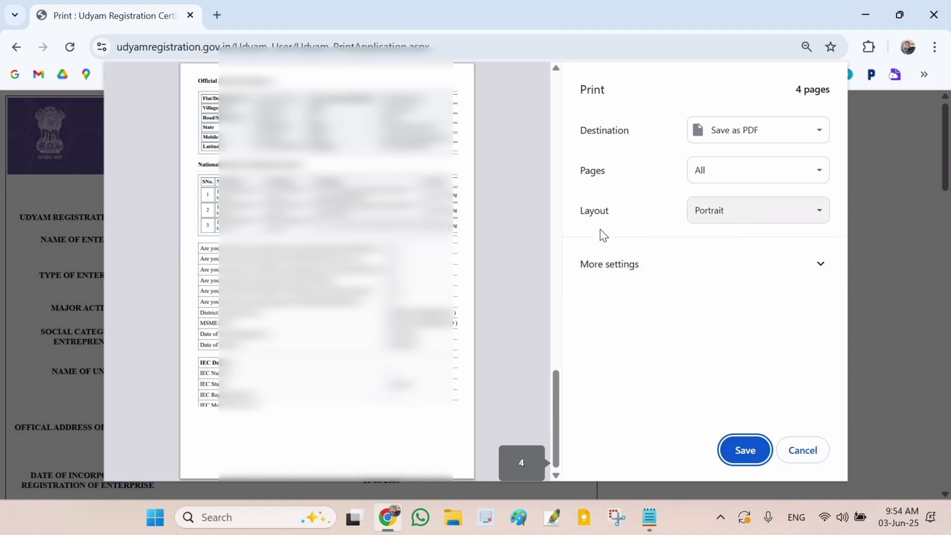
left_click(605, 258)
scroll(743, 293, "down", 3)
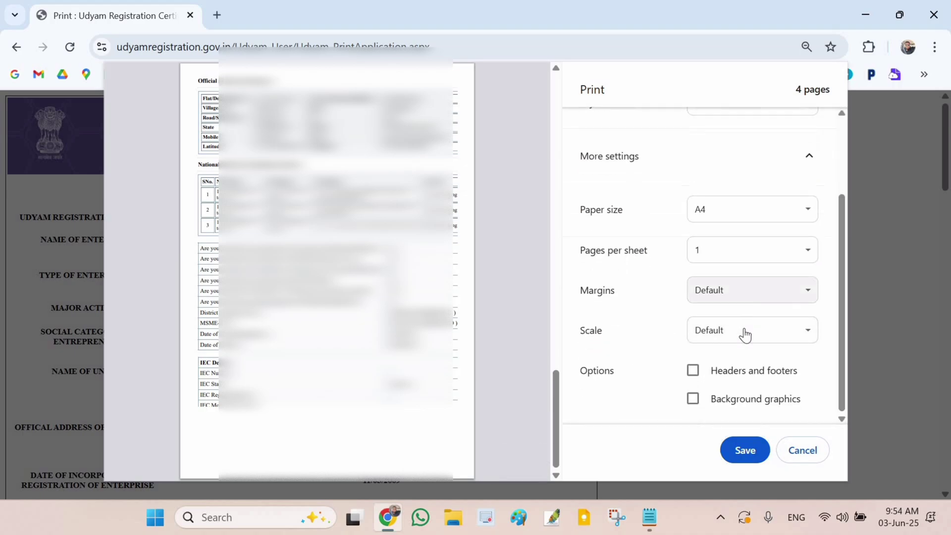
Step: Set the print scale to Customised at 80, reducing the certificate from 4 pages to 3
left_click(748, 333)
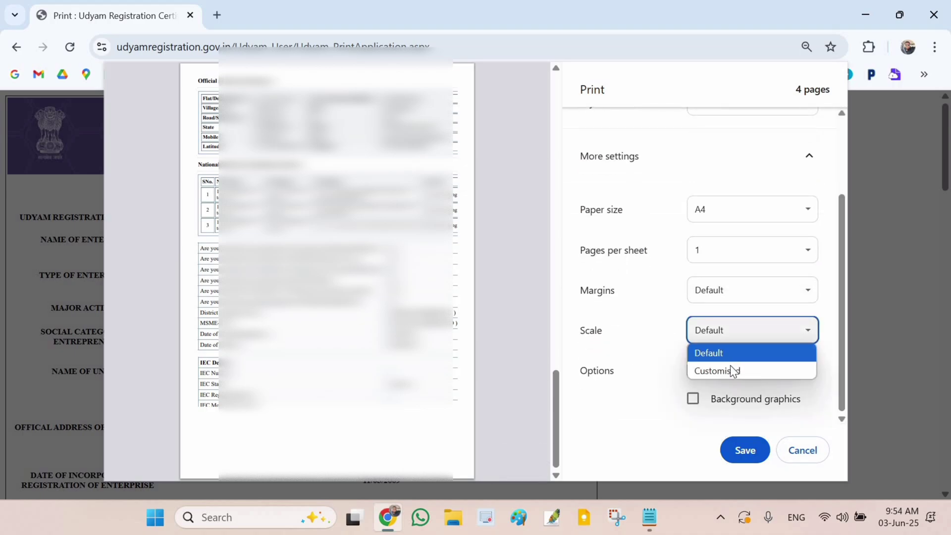
left_click(741, 372)
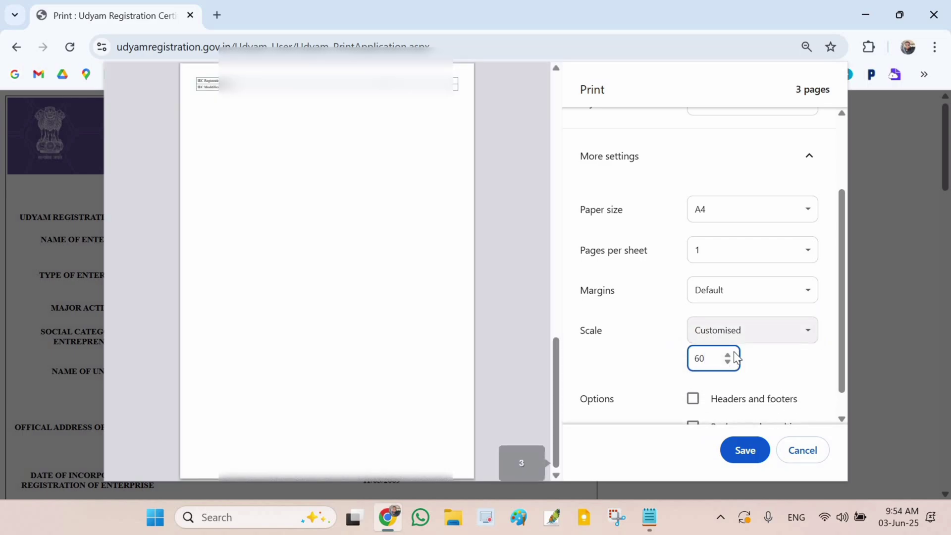
key("BackSpace")
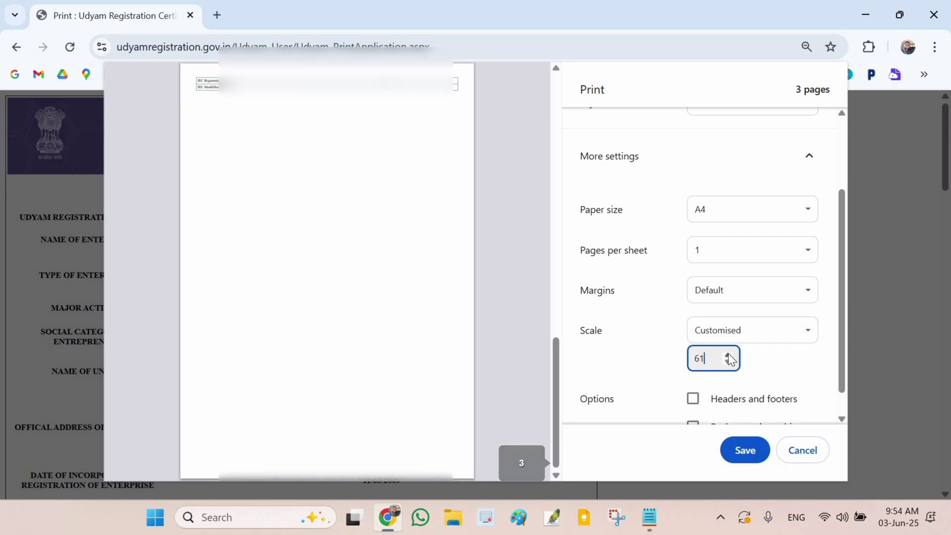
type("4")
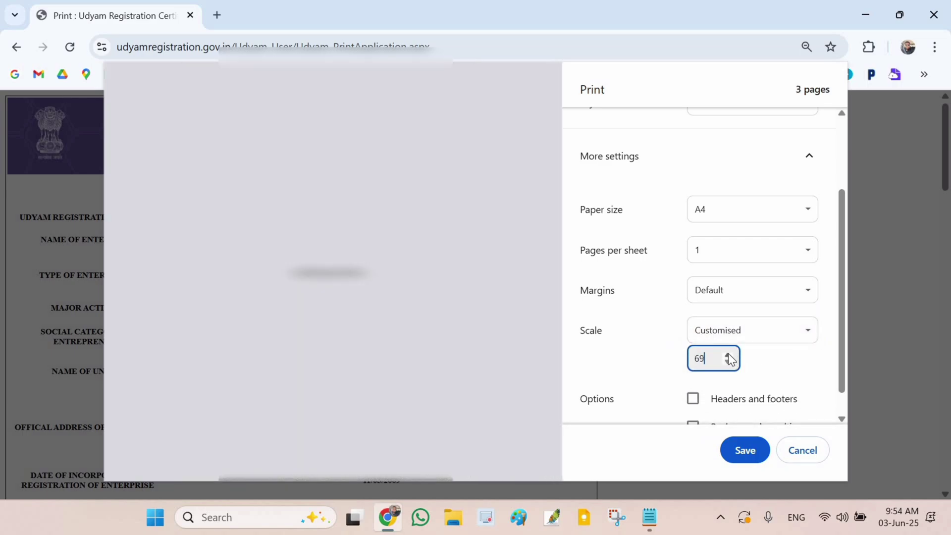
left_click(728, 355)
left_click(728, 355)
left_click(728, 355)
left_click(727, 355)
left_click(728, 355)
left_click(728, 355)
left_click(728, 354)
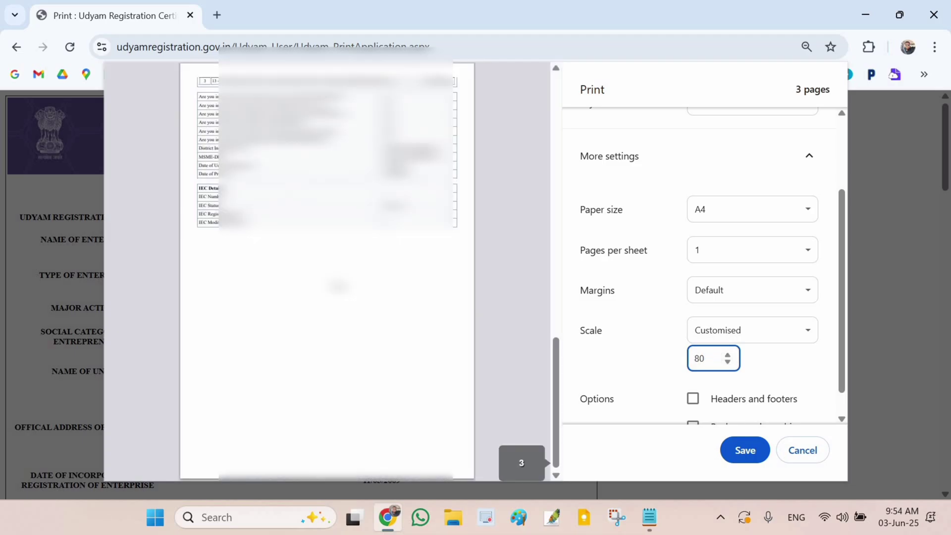
scroll(327, 270, "up", 6)
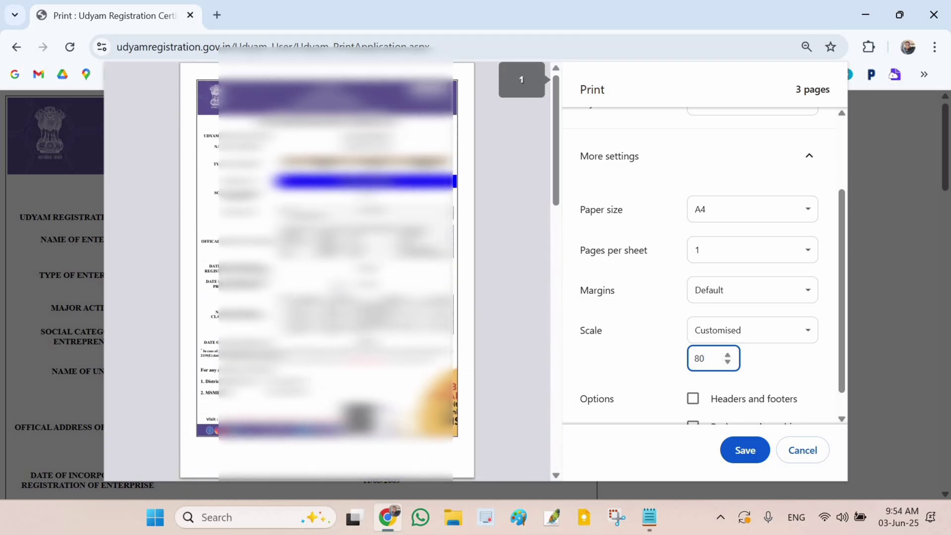